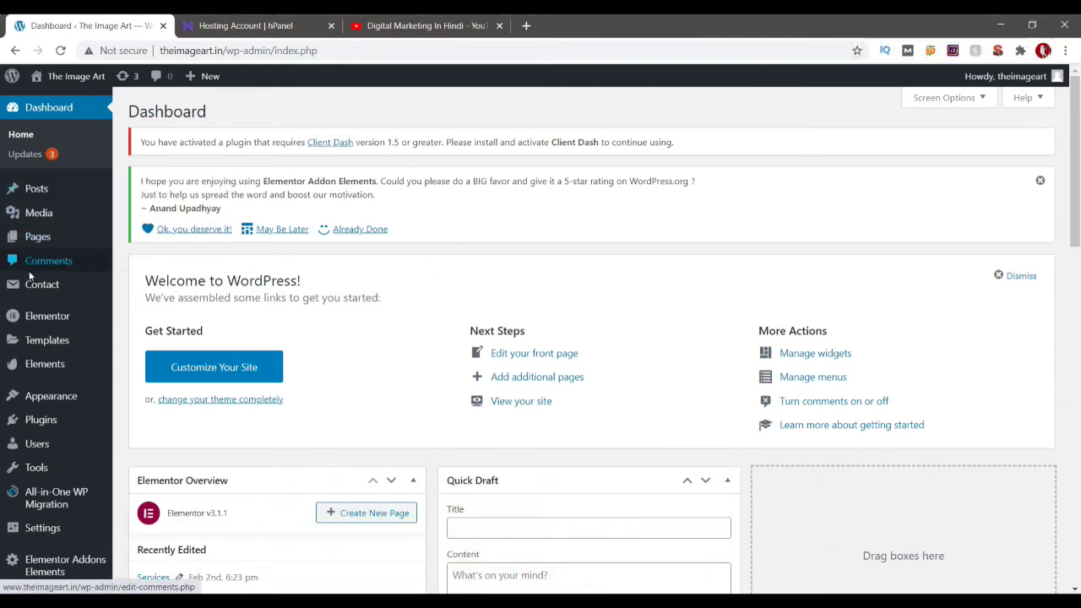
Search the plugin directory for "all in one wp" on the page for adding new plugins.
scroll(38, 249, "down", 3)
mouse_move(39, 330)
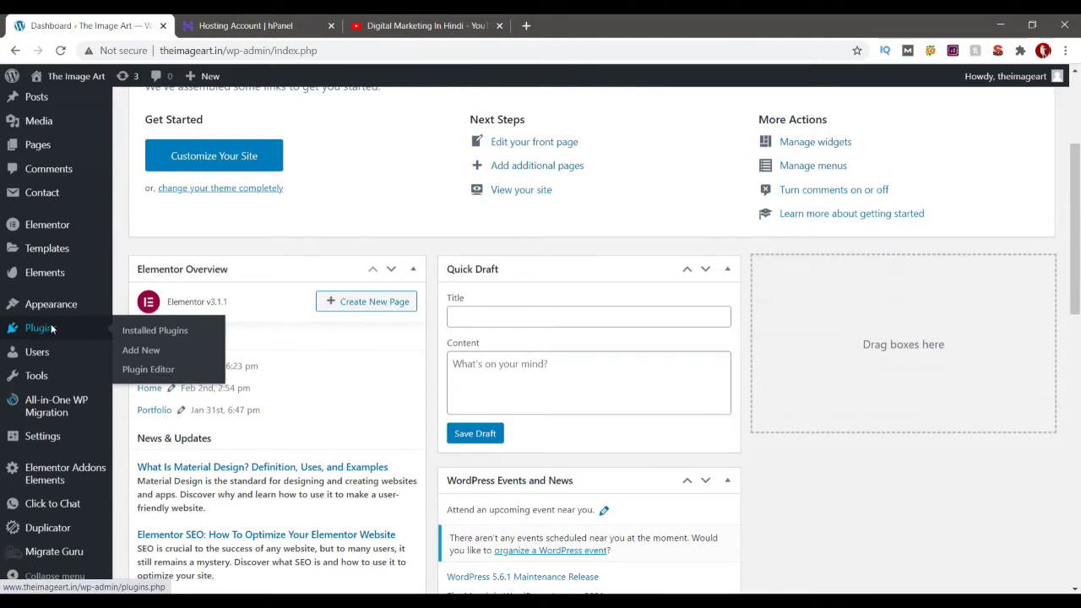
left_click(144, 350)
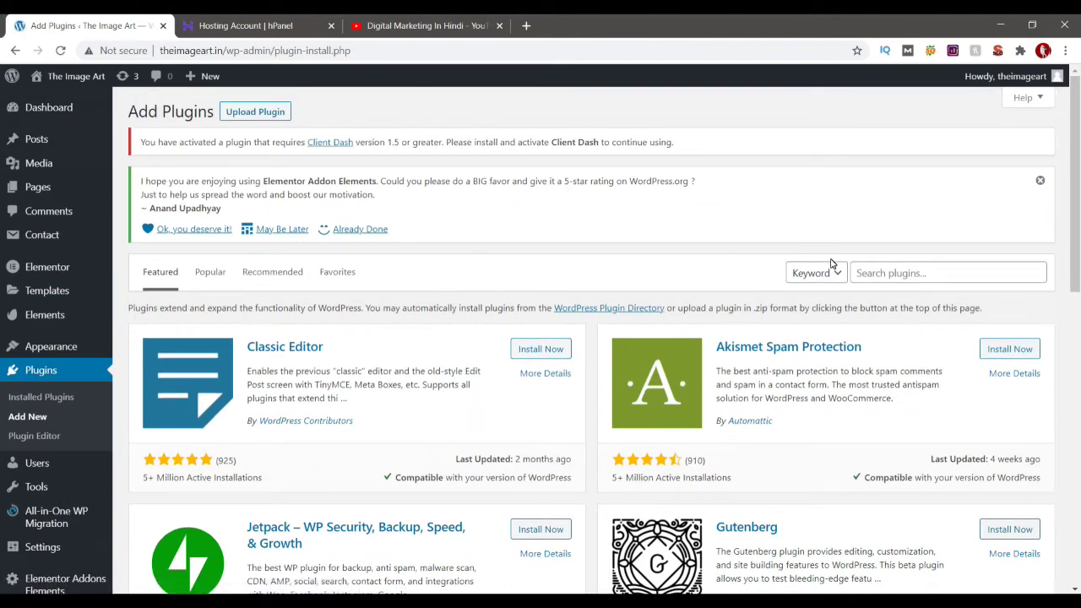
left_click(895, 275)
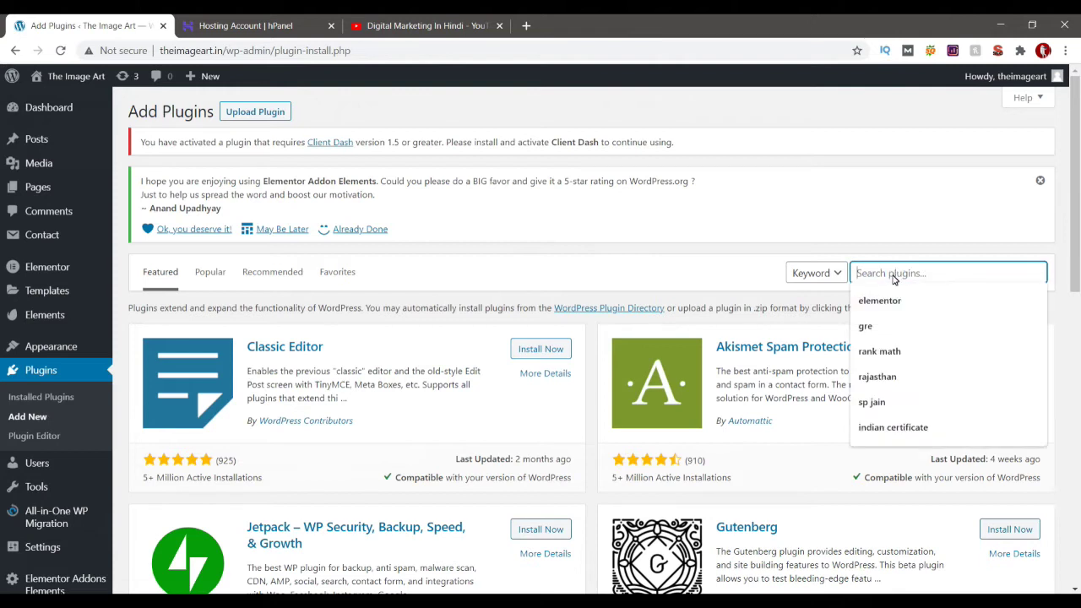
type("all i")
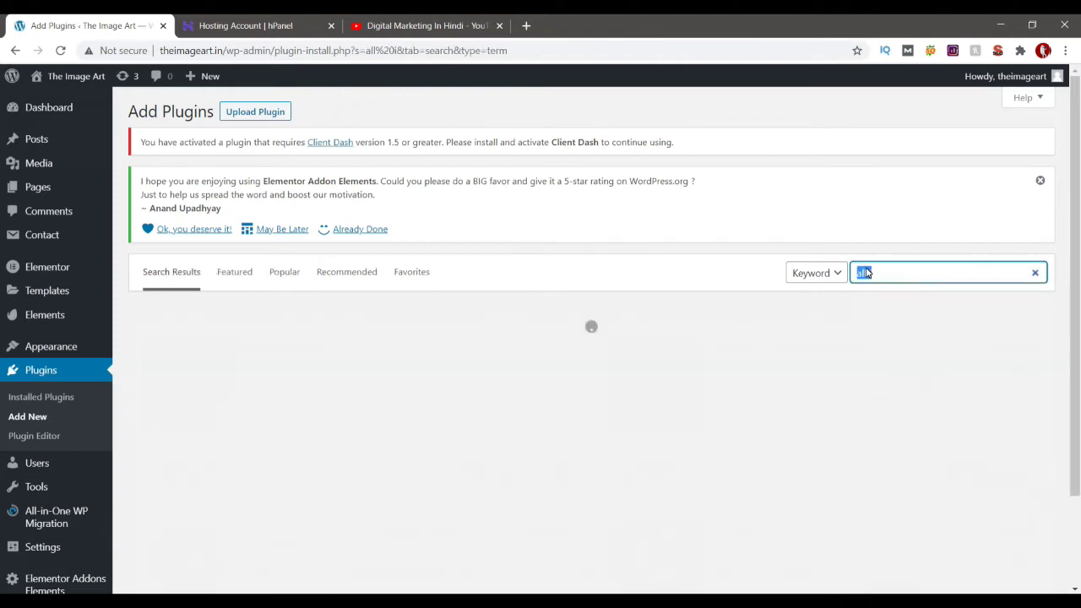
type("all in one wp")
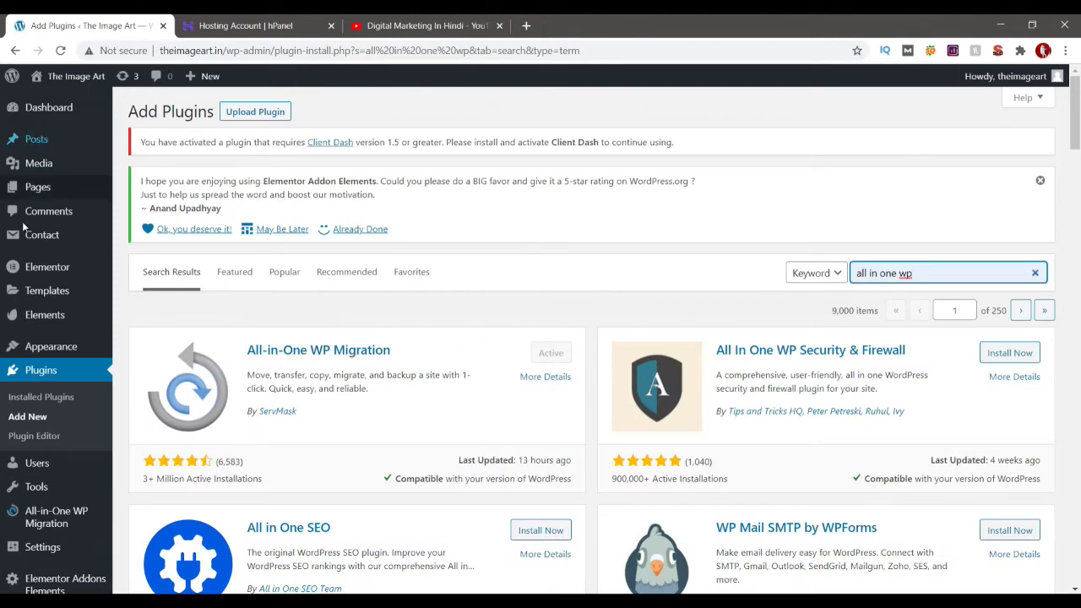
Look through the installed plugins list for All-in-One WP Migration and its File Extension.
left_click(29, 399)
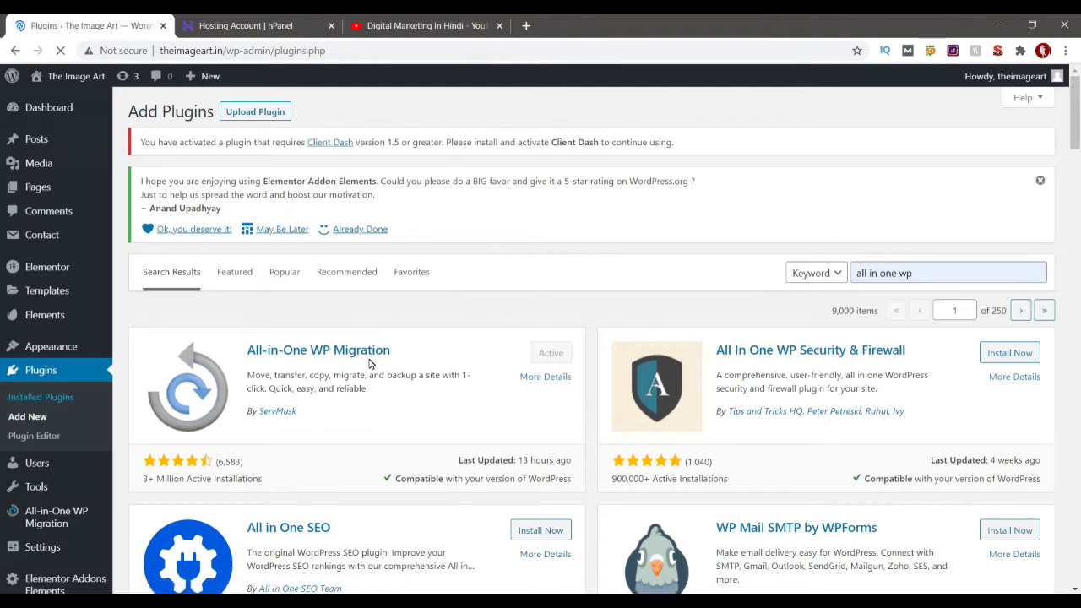
scroll(169, 342, "down", 1)
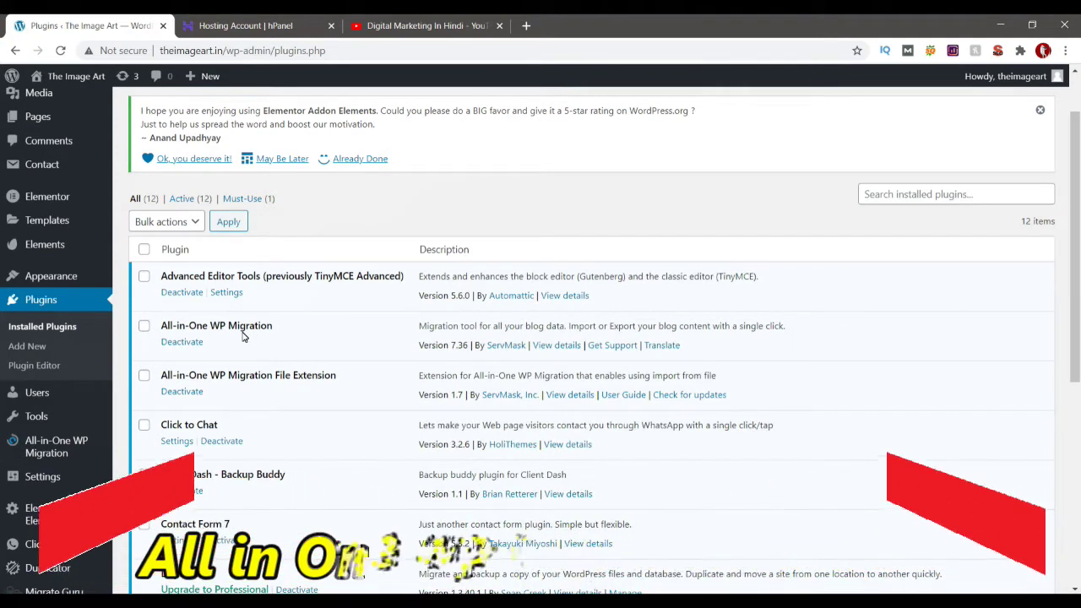
scroll(244, 336, "down", 1)
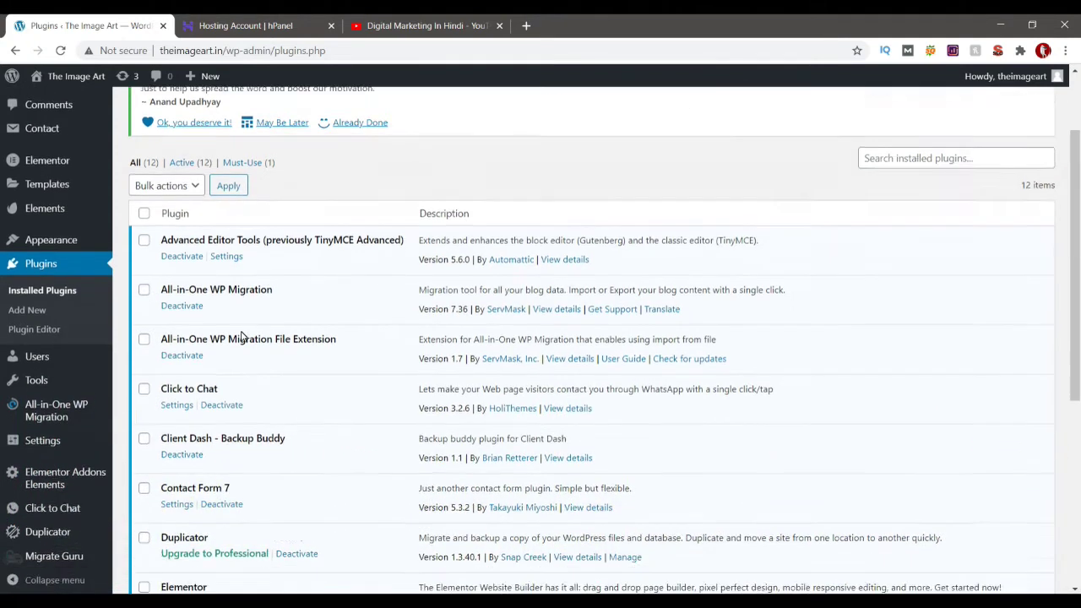
Start a site export to a file with All-in-One WP Migration, and stop the export.
mouse_move(9, 384)
mouse_move(54, 413)
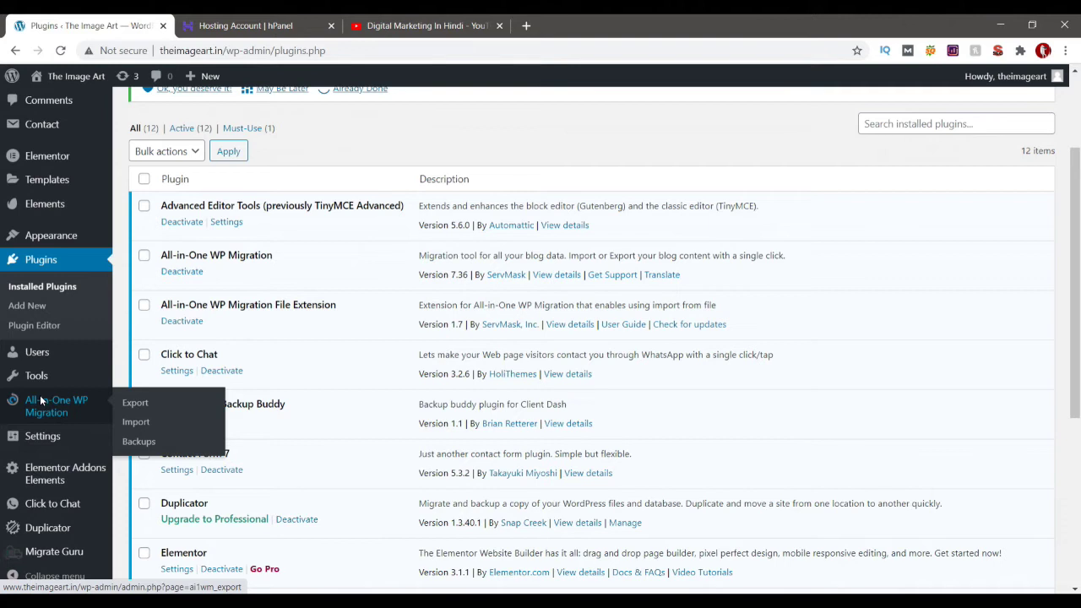
left_click(141, 402)
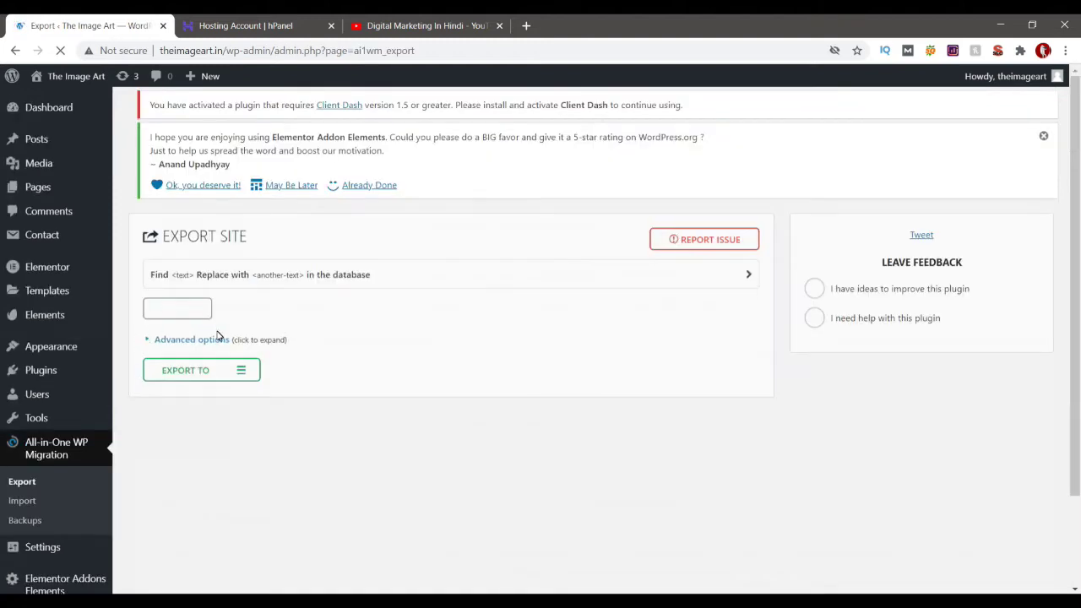
left_click(248, 368)
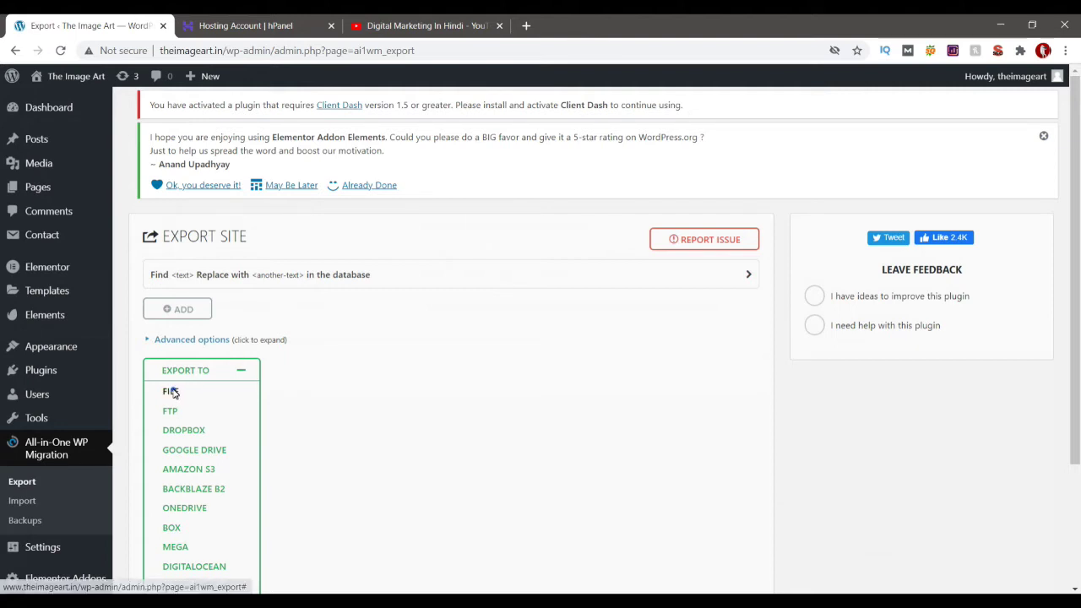
left_click(173, 393)
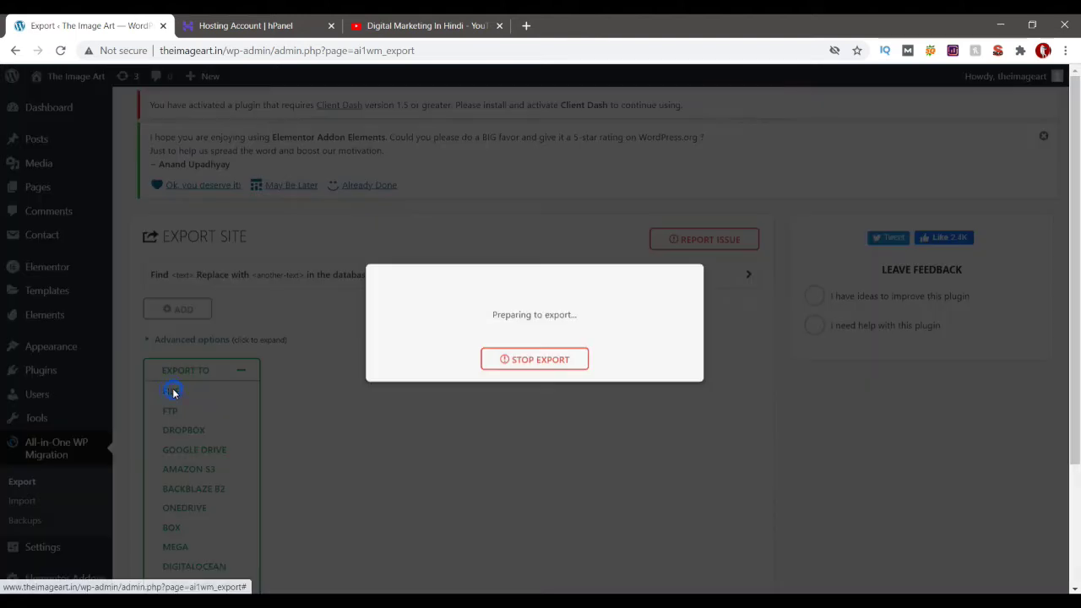
left_click(530, 364)
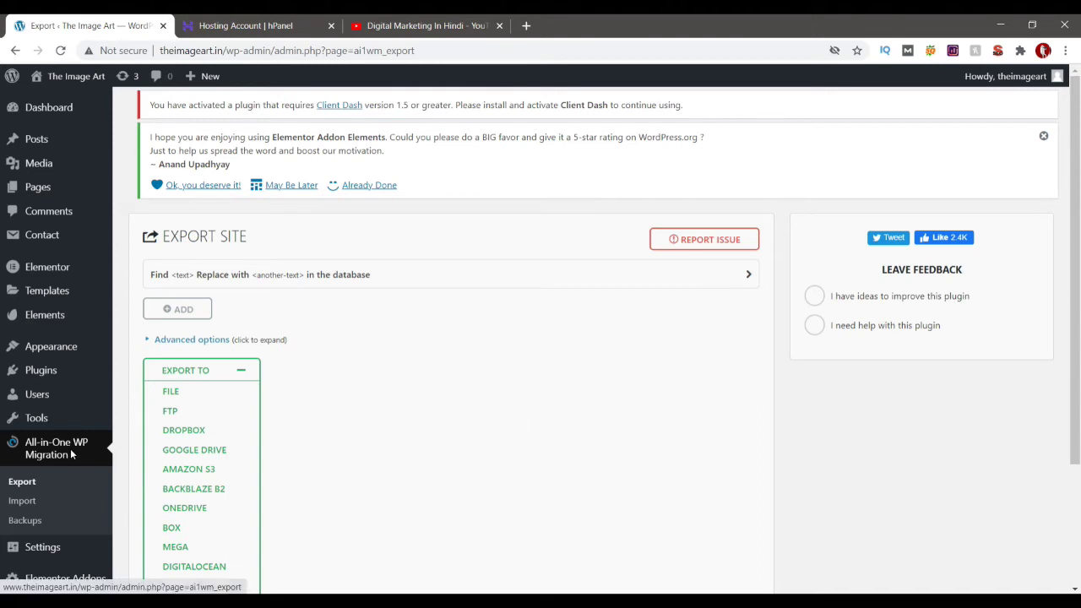
Start a site import from a file in All-in-One WP Migration, and dismiss the file chooser.
left_click(20, 502)
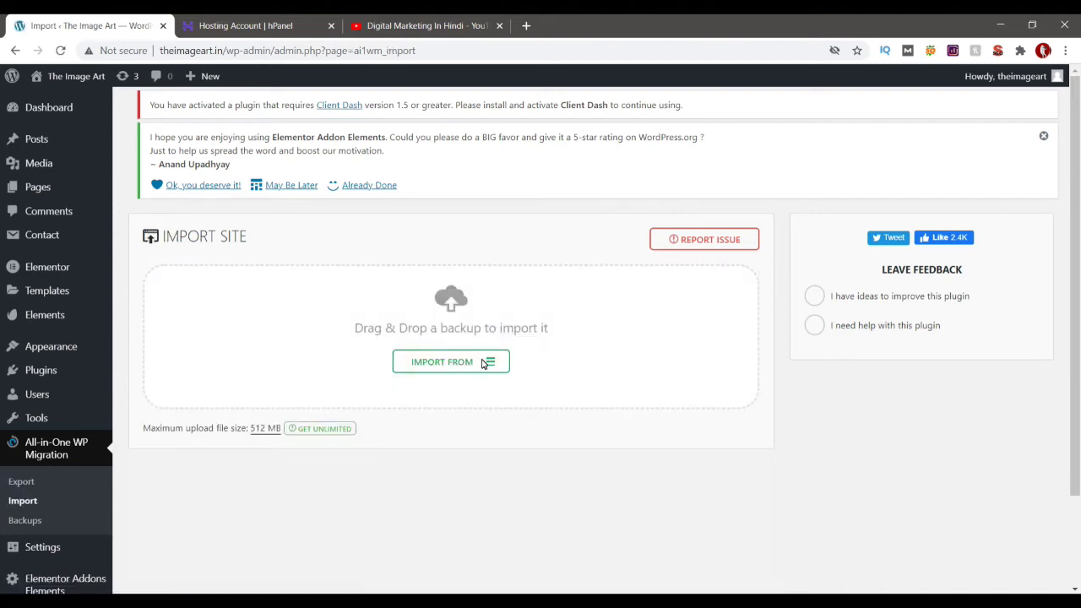
left_click(452, 363)
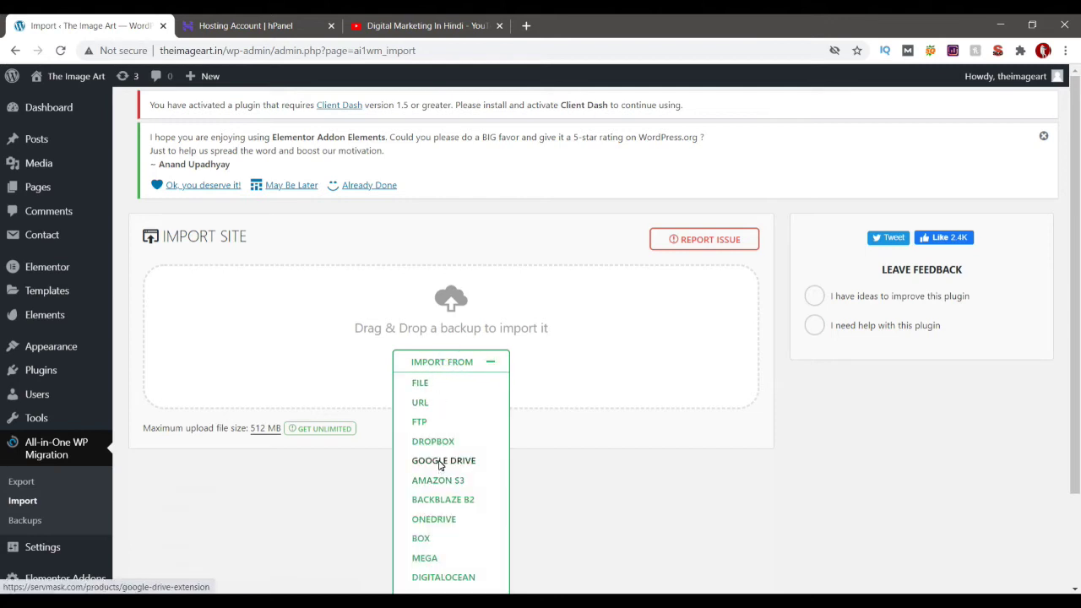
left_click(420, 384)
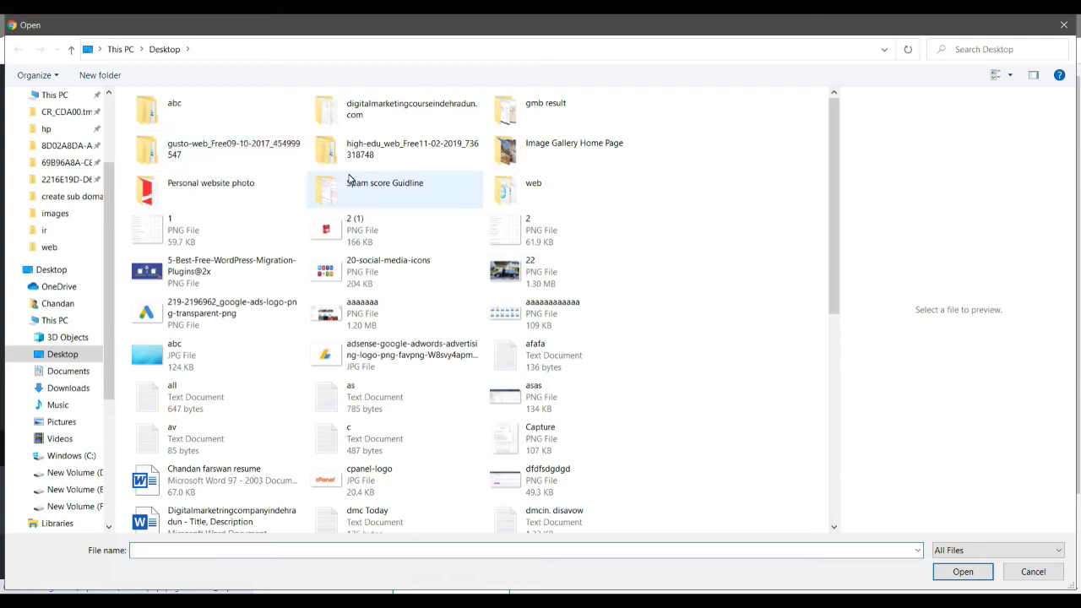
left_click(1062, 23)
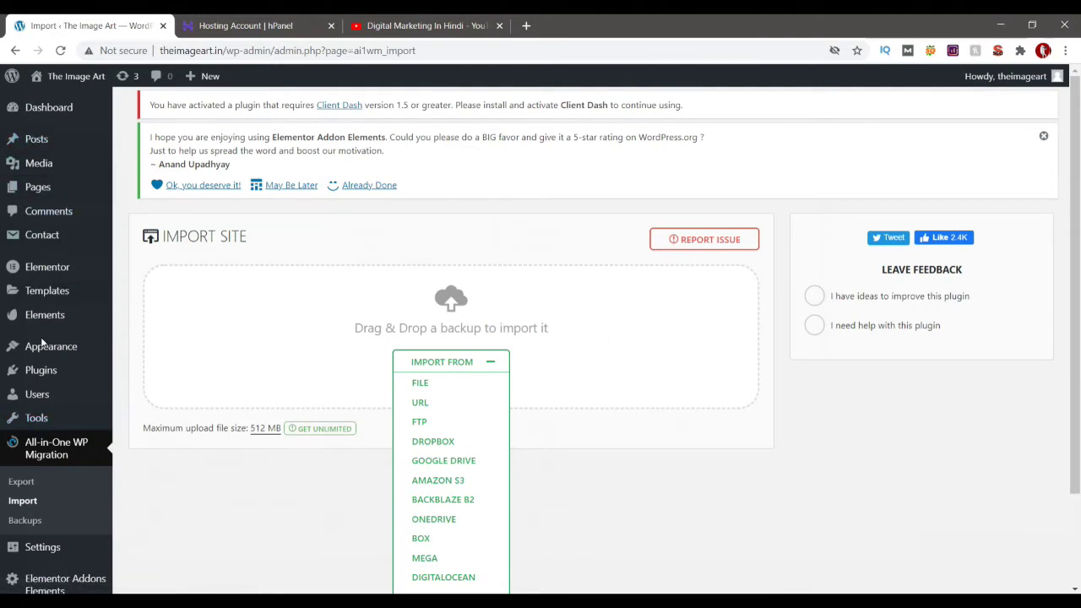
Look through the installed plugins list for the Duplicator plugin.
mouse_move(46, 387)
left_click(155, 373)
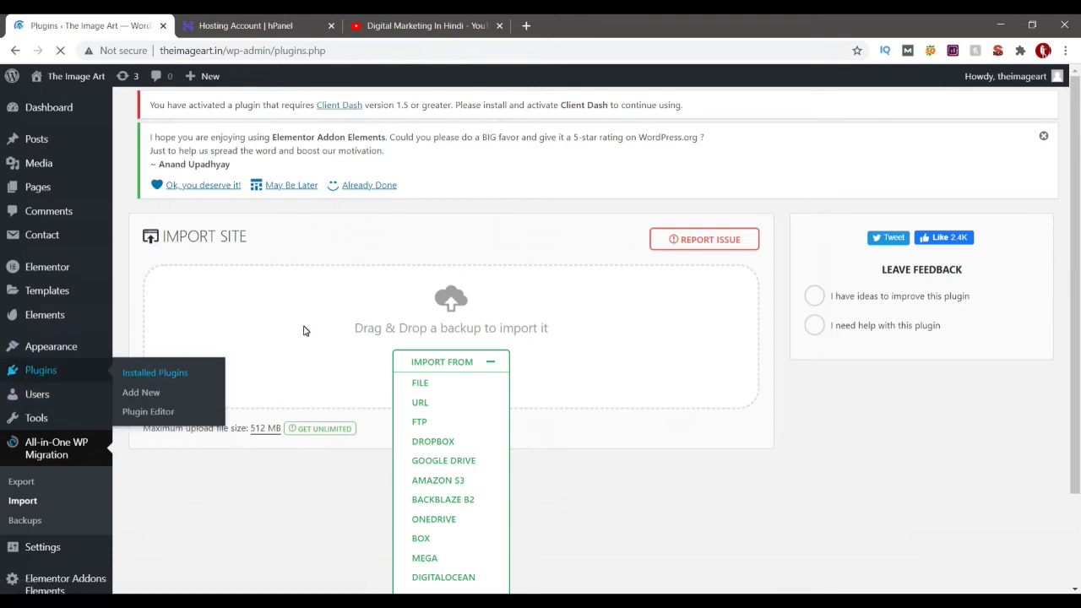
scroll(202, 355, "down", 3)
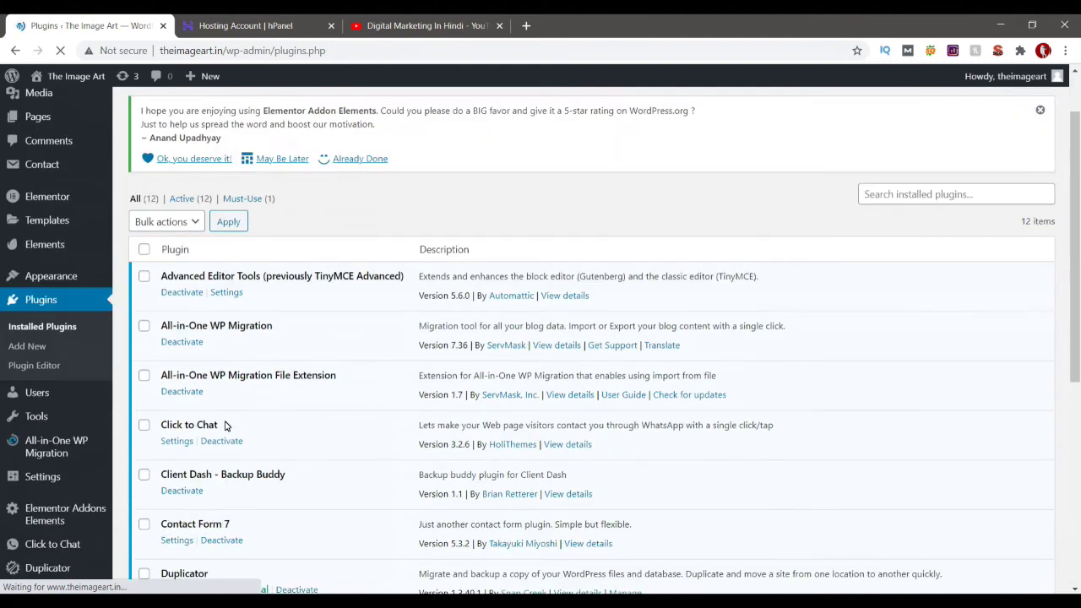
scroll(164, 329, "down", 2)
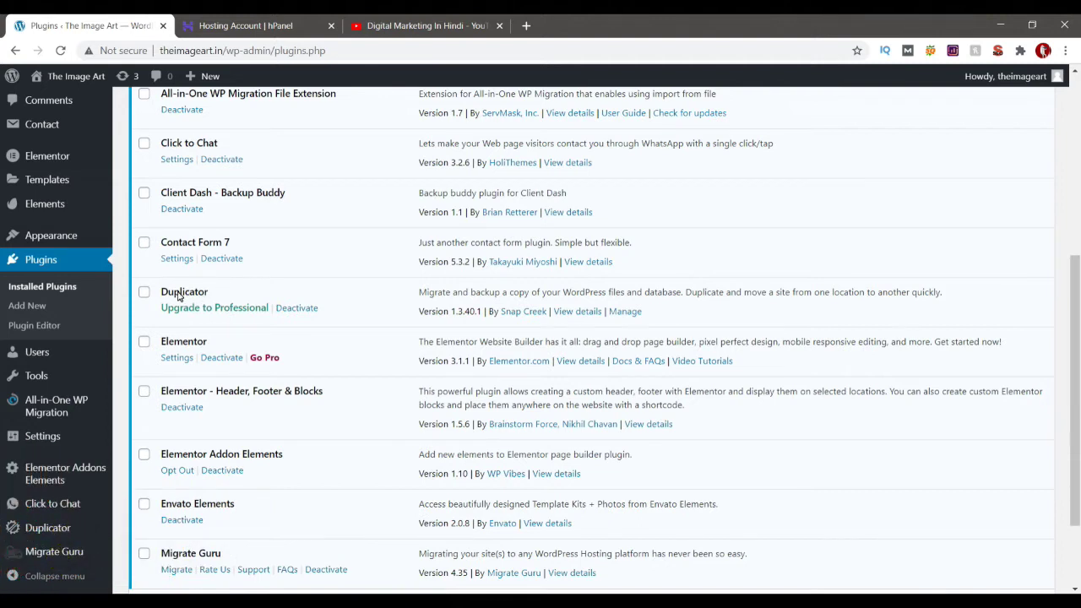
scroll(125, 485, "up", 2)
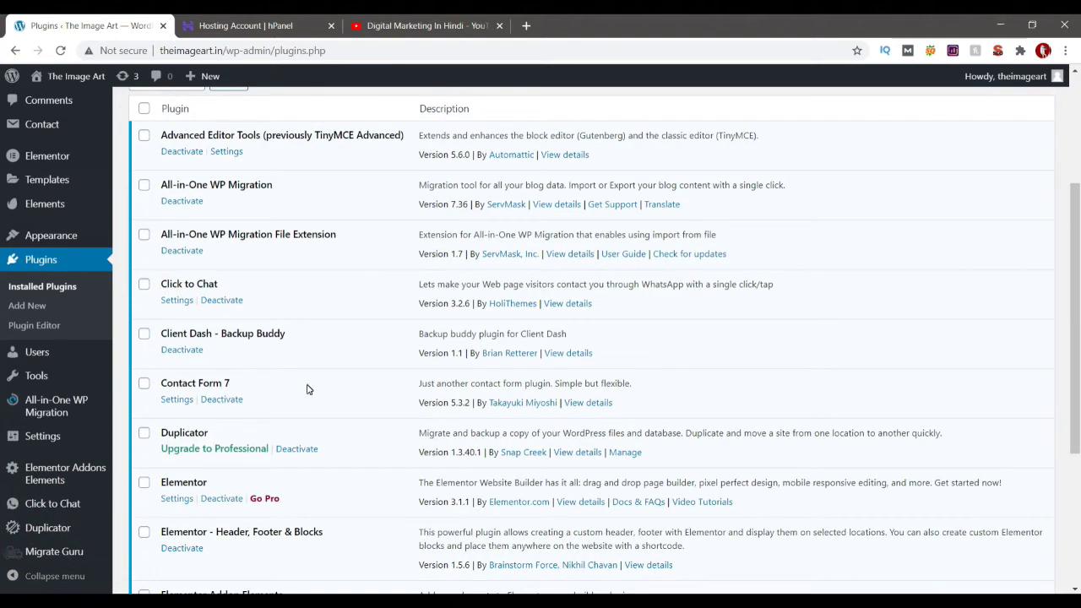
Create a new Duplicator package with the default setup and run the system scan.
mouse_move(26, 532)
left_click(43, 527)
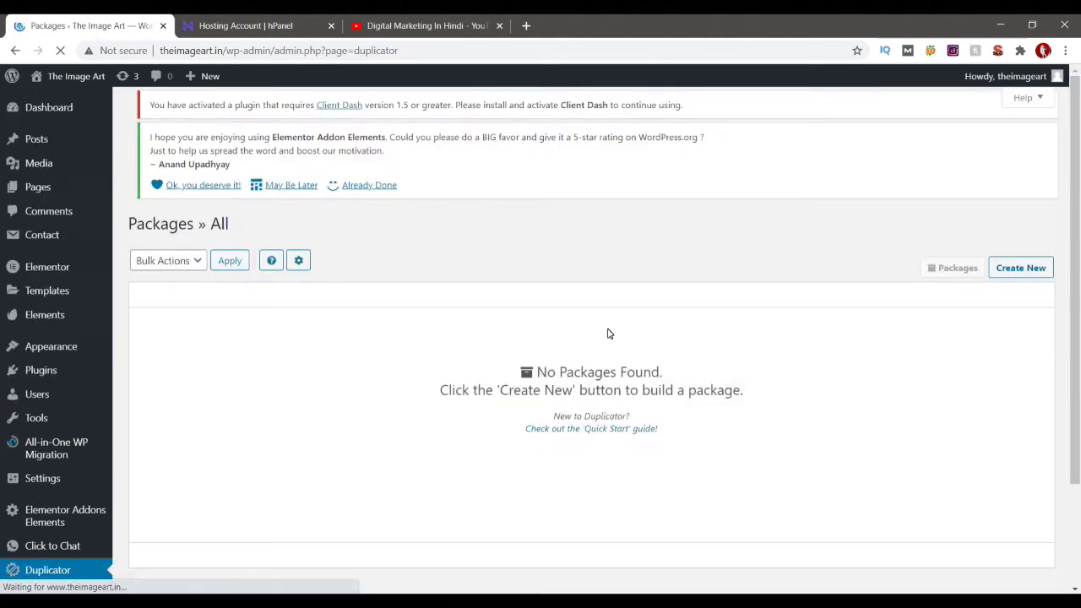
left_click(1021, 279)
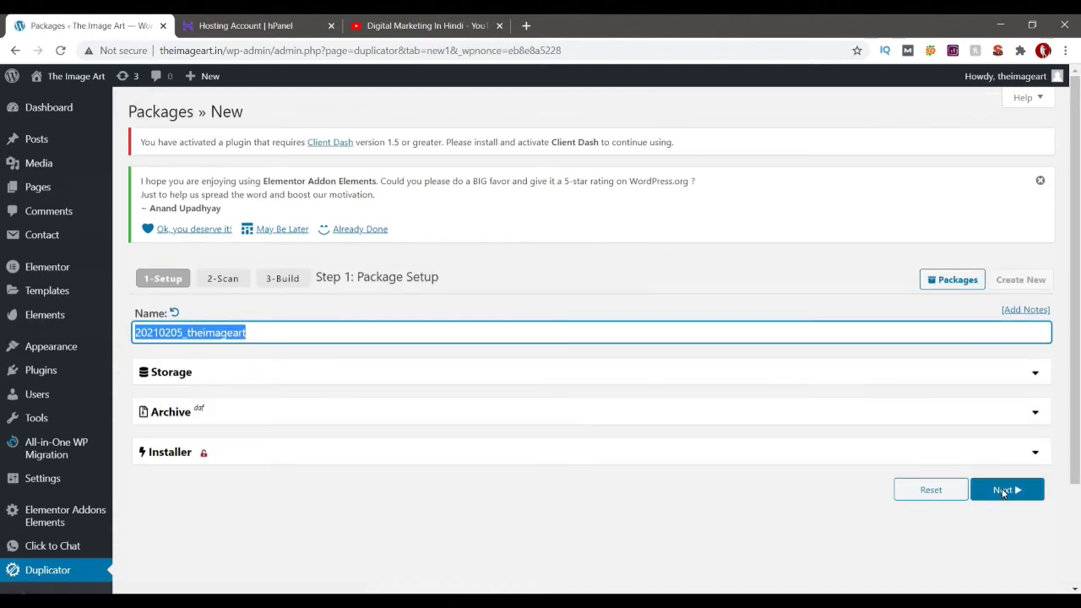
left_click(1004, 491)
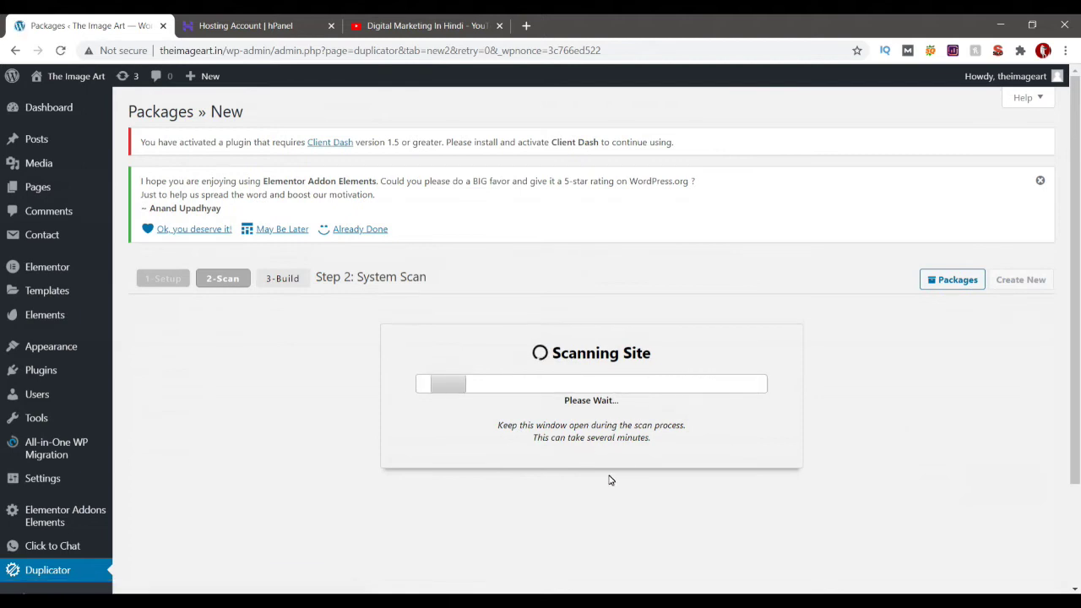
Check the whole installed plugins list for the UpdraftPlus plugin.
mouse_move(16, 368)
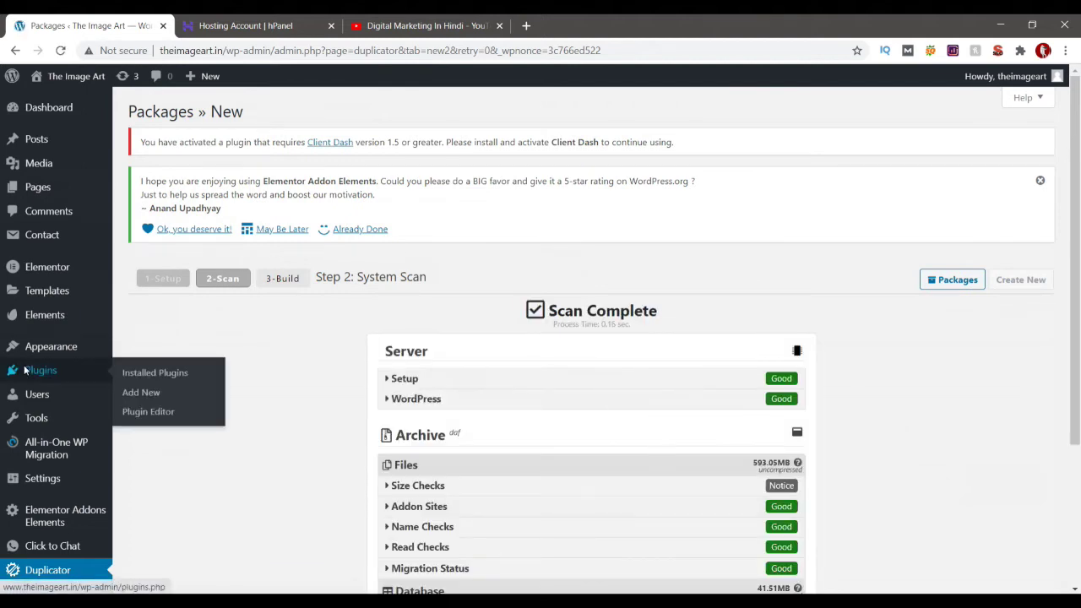
left_click(155, 375)
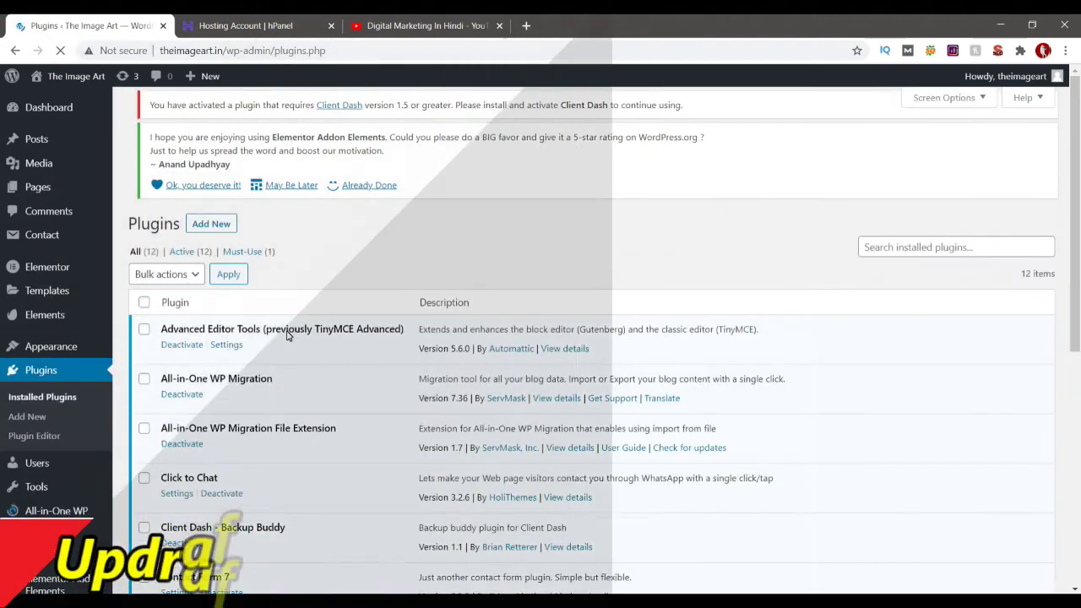
scroll(287, 335, "down", 4)
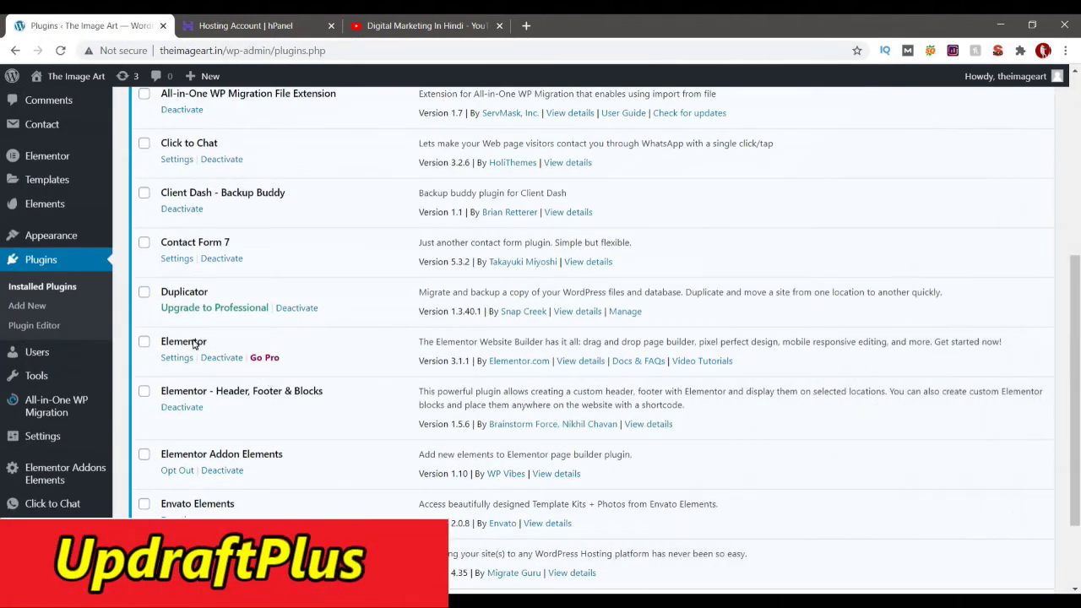
scroll(192, 343, "down", 1)
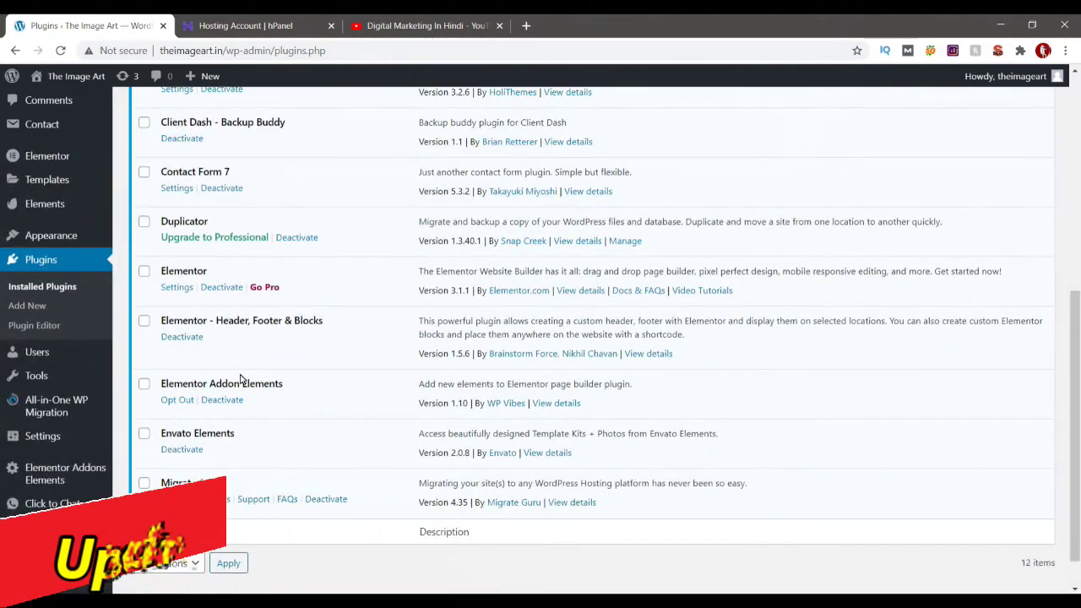
scroll(240, 379, "up", 2)
scroll(242, 377, "down", 1)
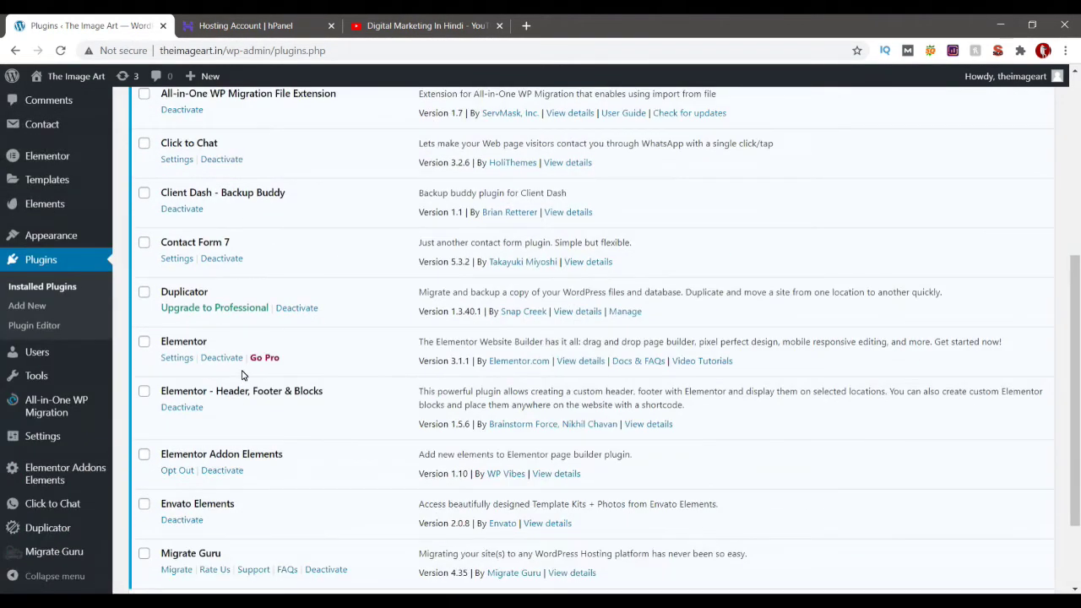
scroll(241, 375, "down", 1)
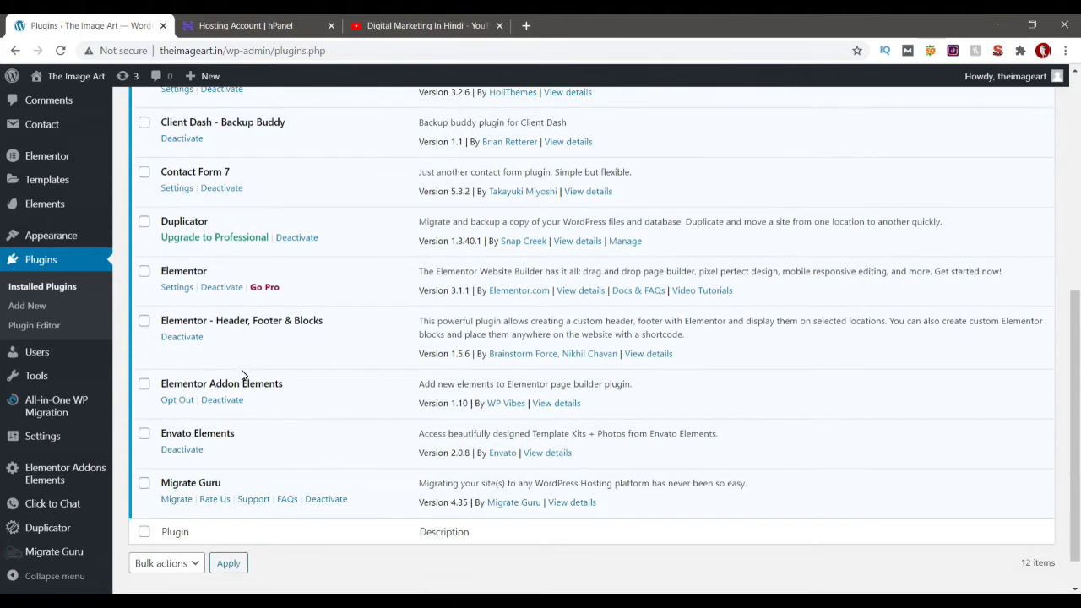
scroll(241, 375, "up", 2)
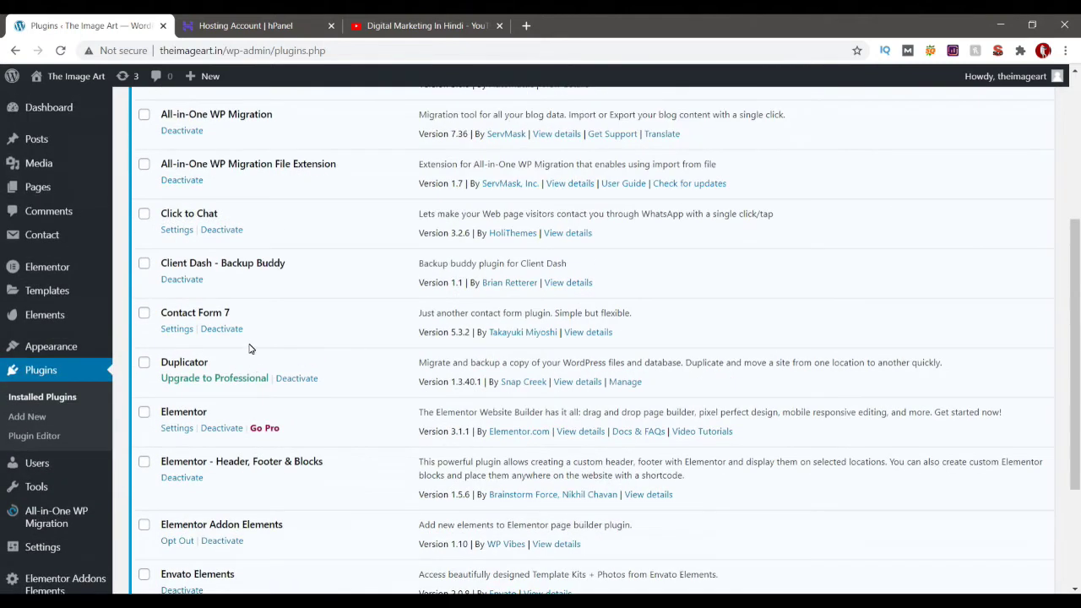
scroll(178, 316, "up", 4)
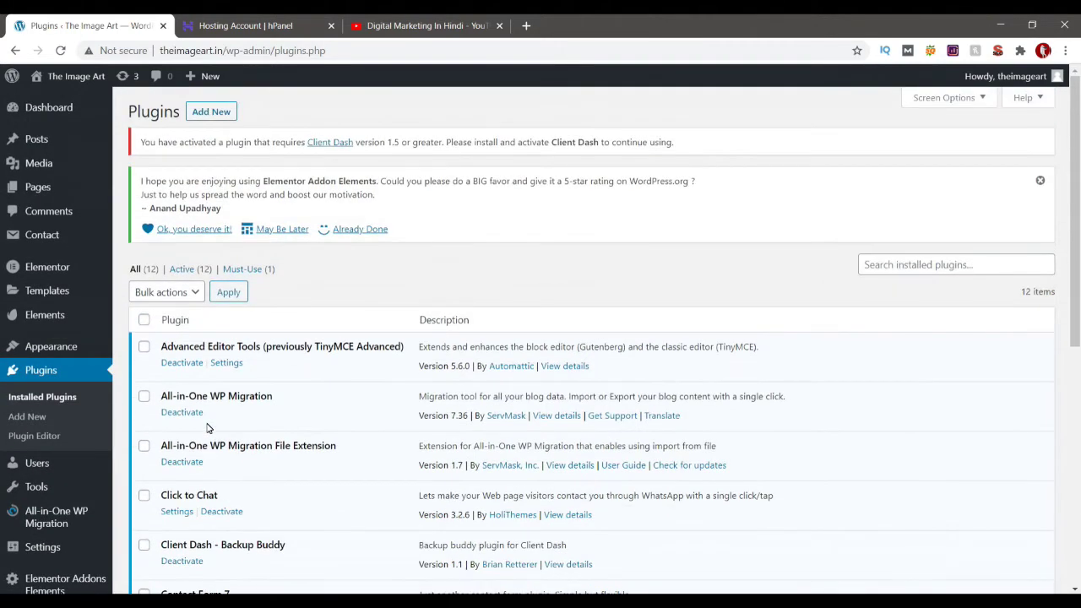
scroll(207, 426, "down", 5)
scroll(208, 425, "up", 5)
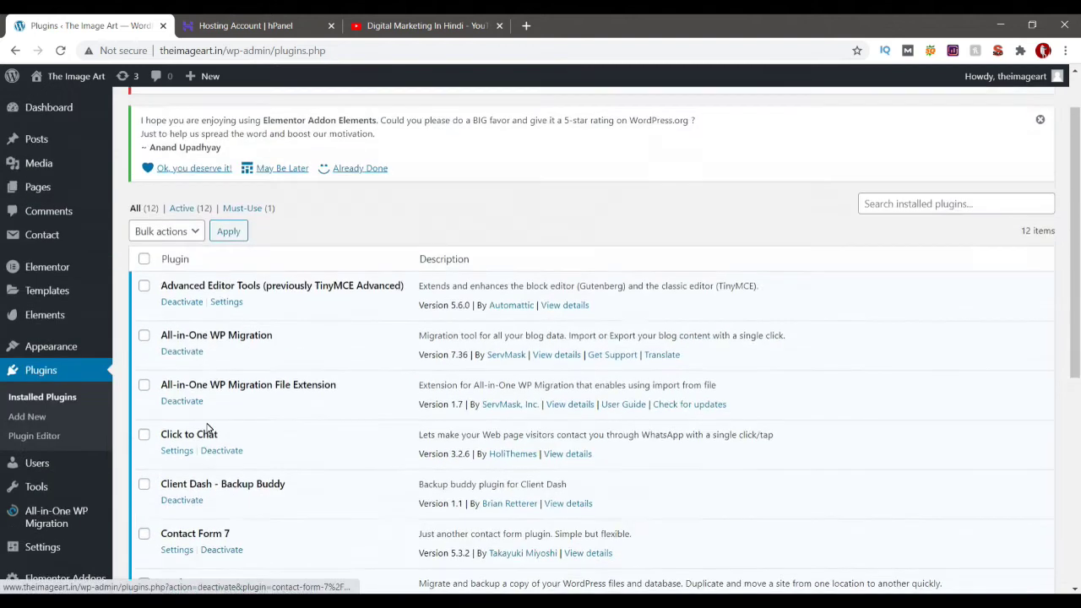
Search the directory of new plugins for "updraft plus".
left_click(30, 417)
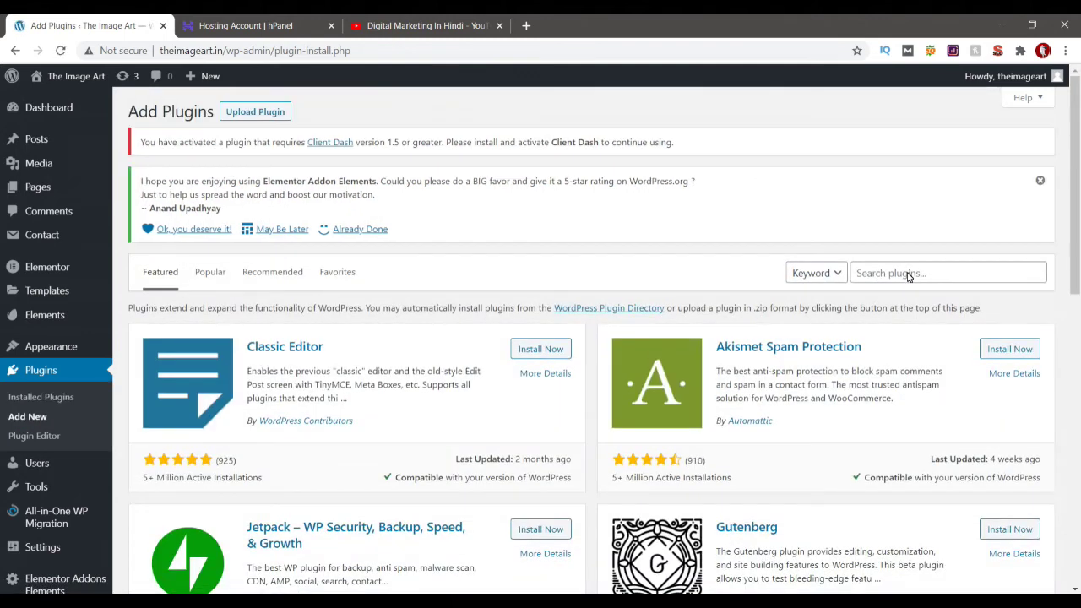
left_click(907, 272)
type("updr")
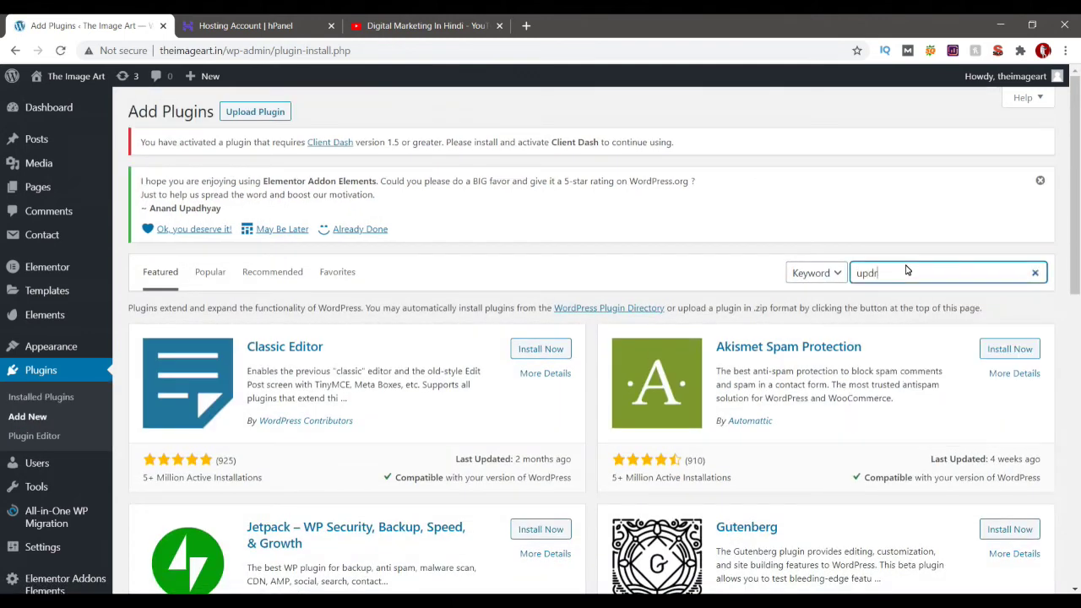
type("aft plus")
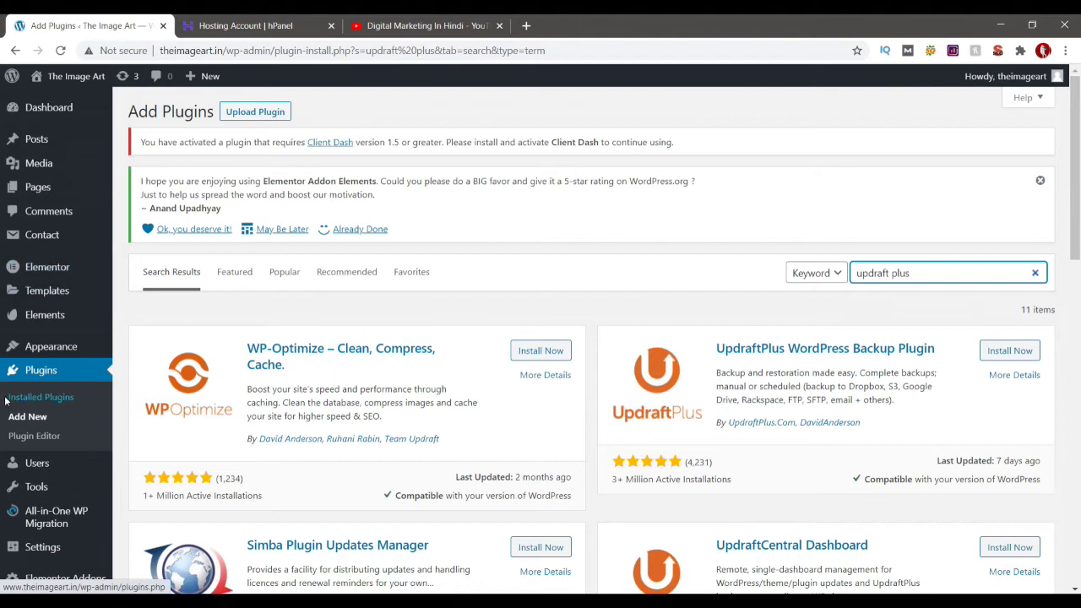
Find Migrate Guru among the installed plugins, open its migration page, and agree to the Blogvault terms and privacy policy.
left_click(31, 397)
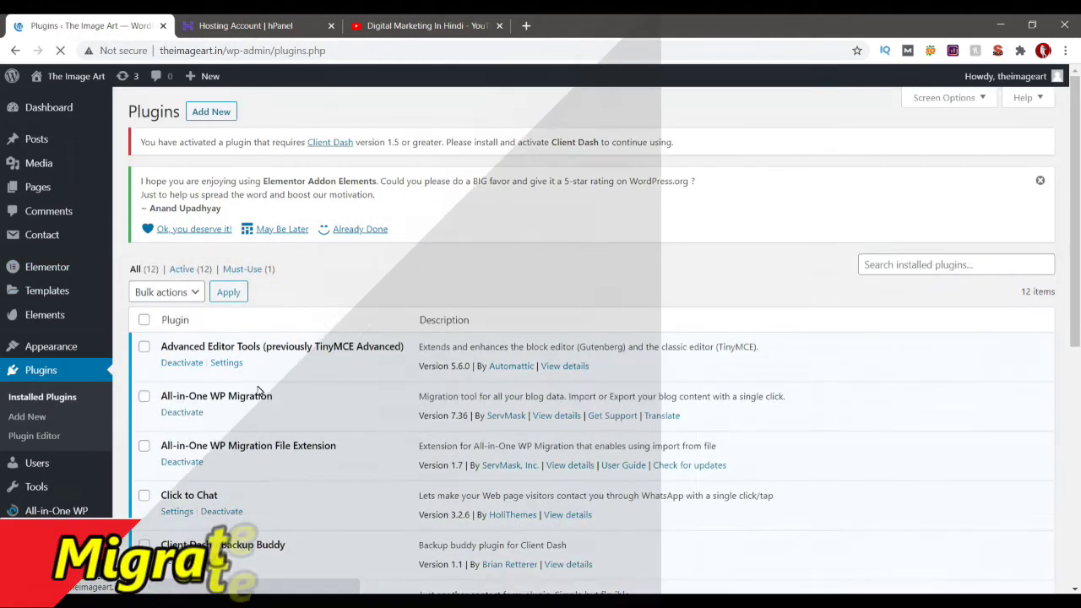
scroll(257, 396, "down", 1)
scroll(258, 406, "down", 5)
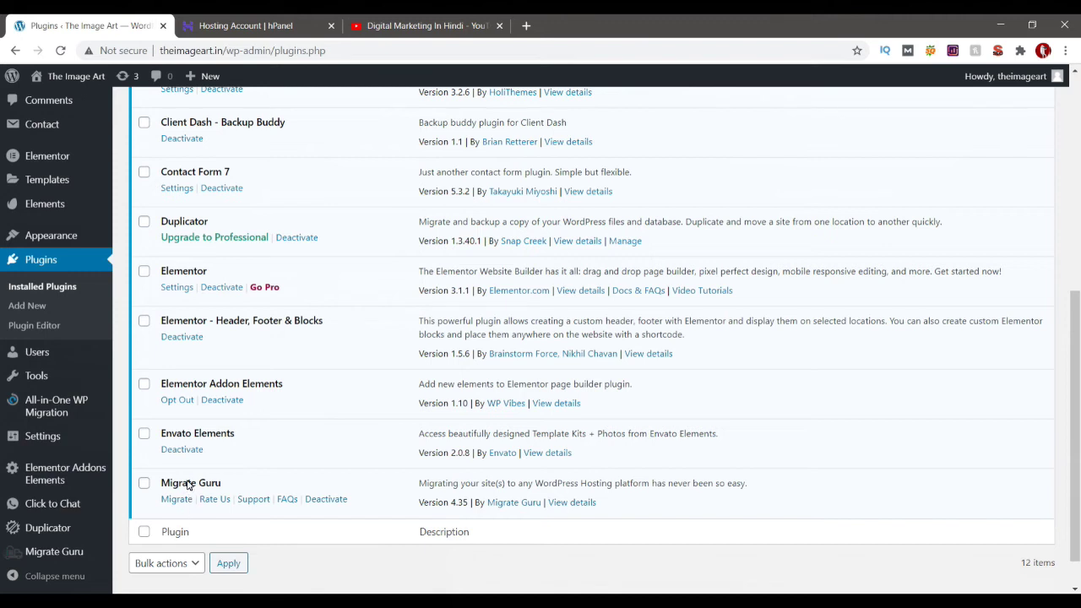
left_click(40, 548)
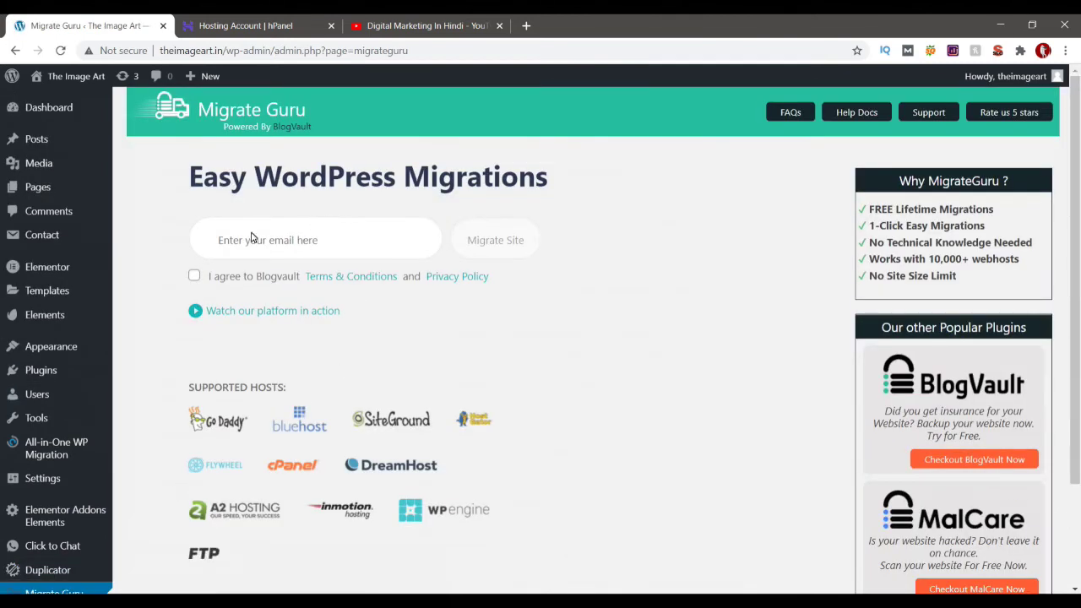
left_click(194, 276)
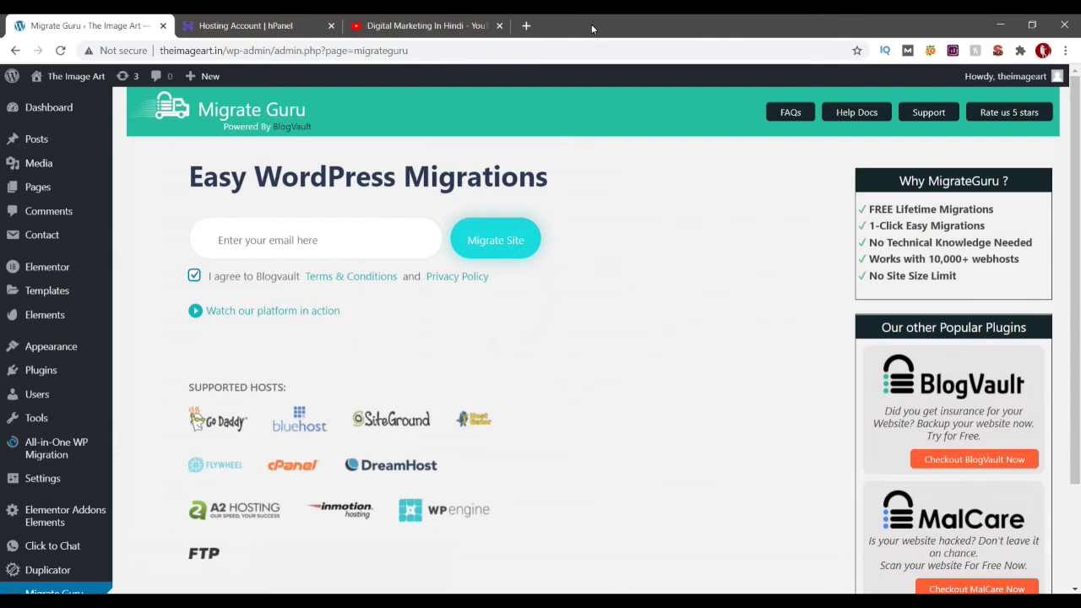
Return to the installed plugins list and review the migration and backup plugins in it.
mouse_move(51, 370)
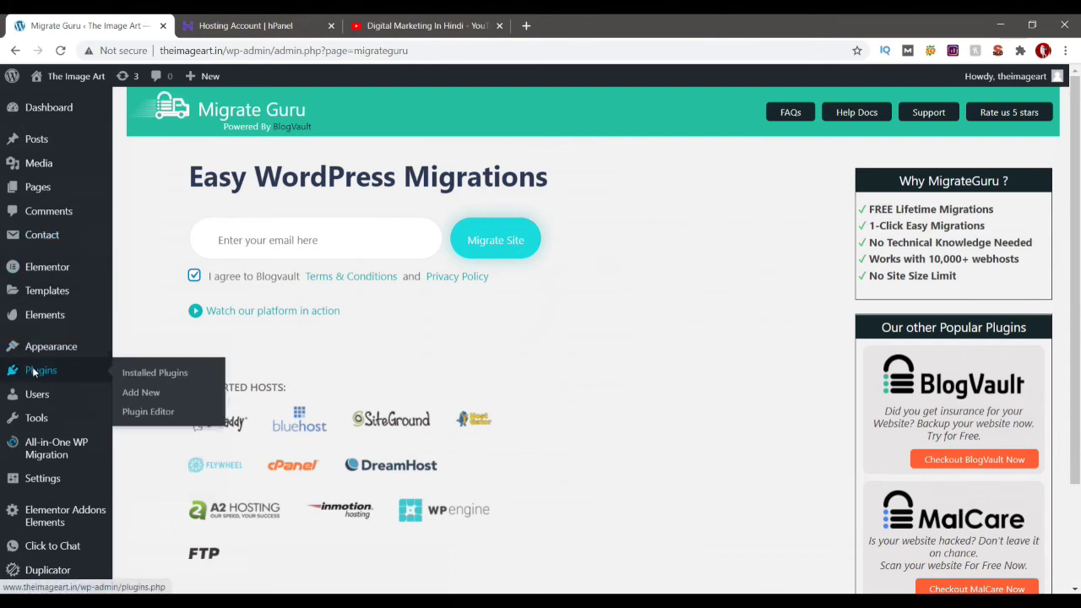
left_click(143, 372)
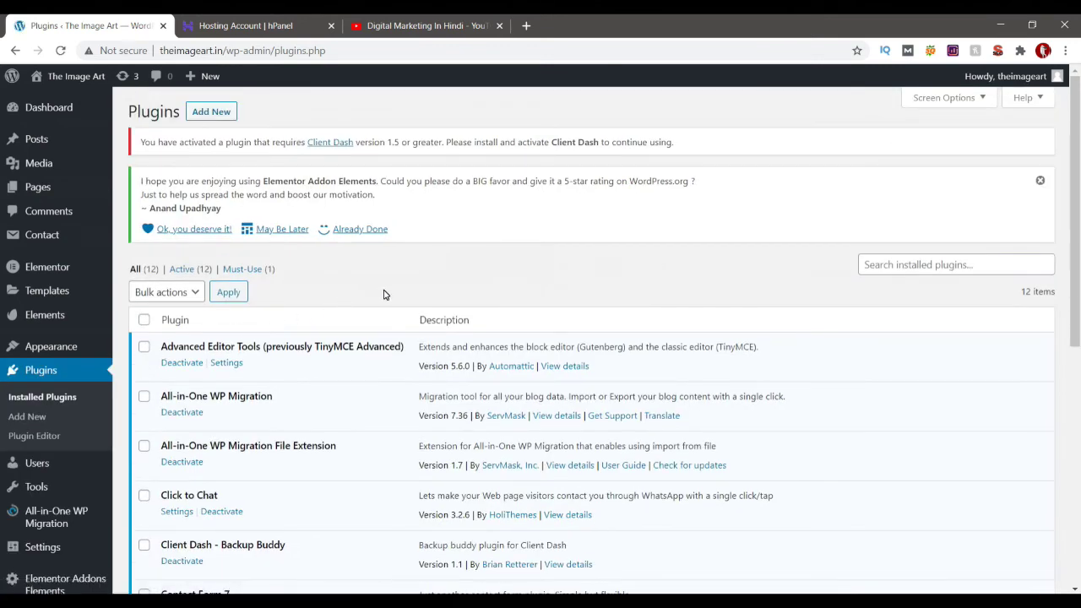
scroll(383, 294, "down", 3)
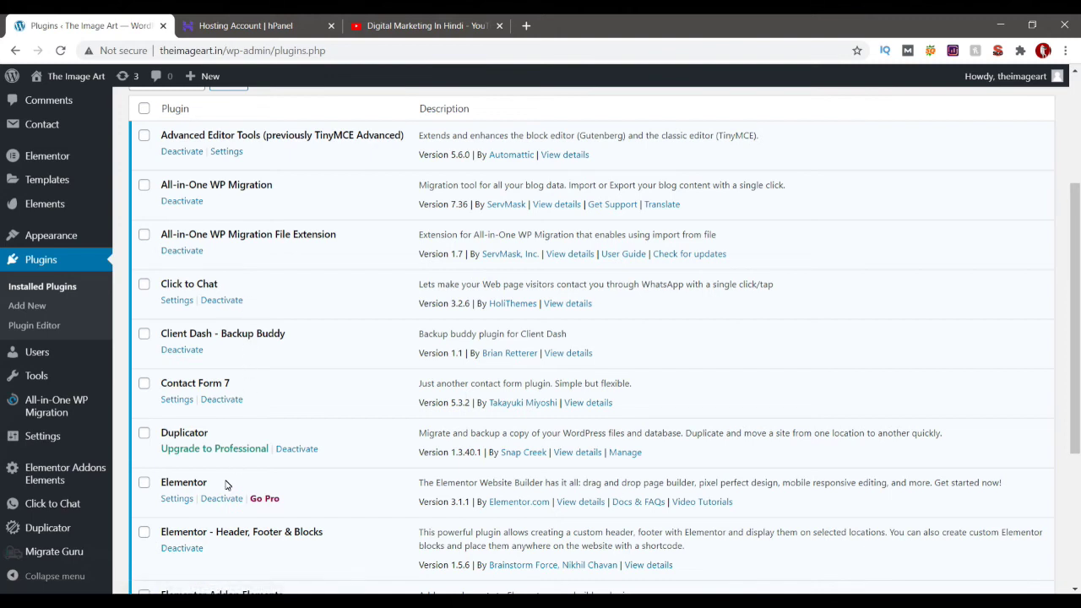
scroll(232, 473, "down", 2)
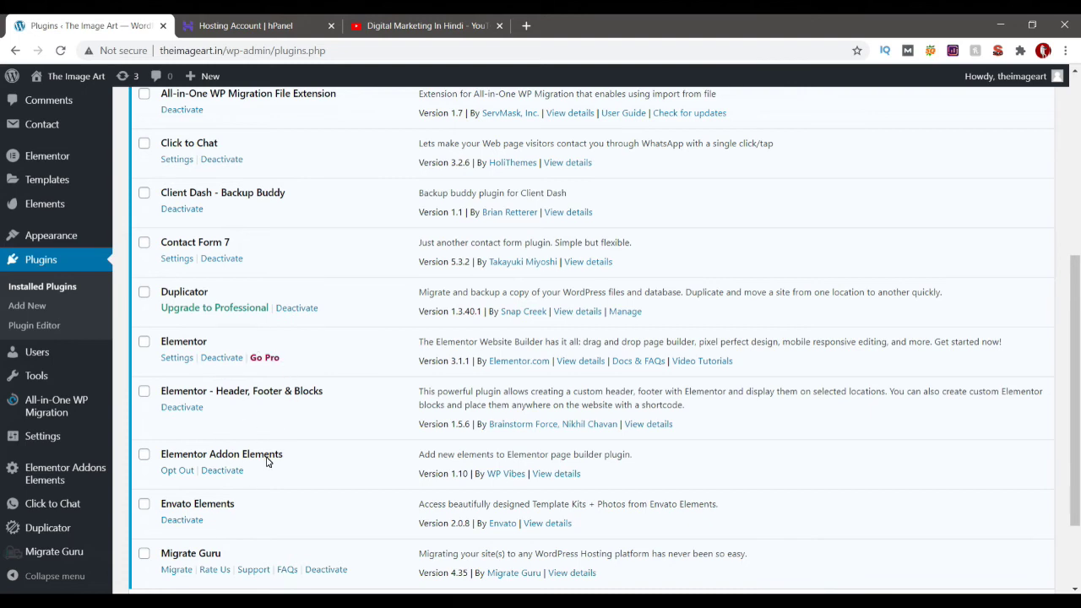
scroll(267, 461, "up", 1)
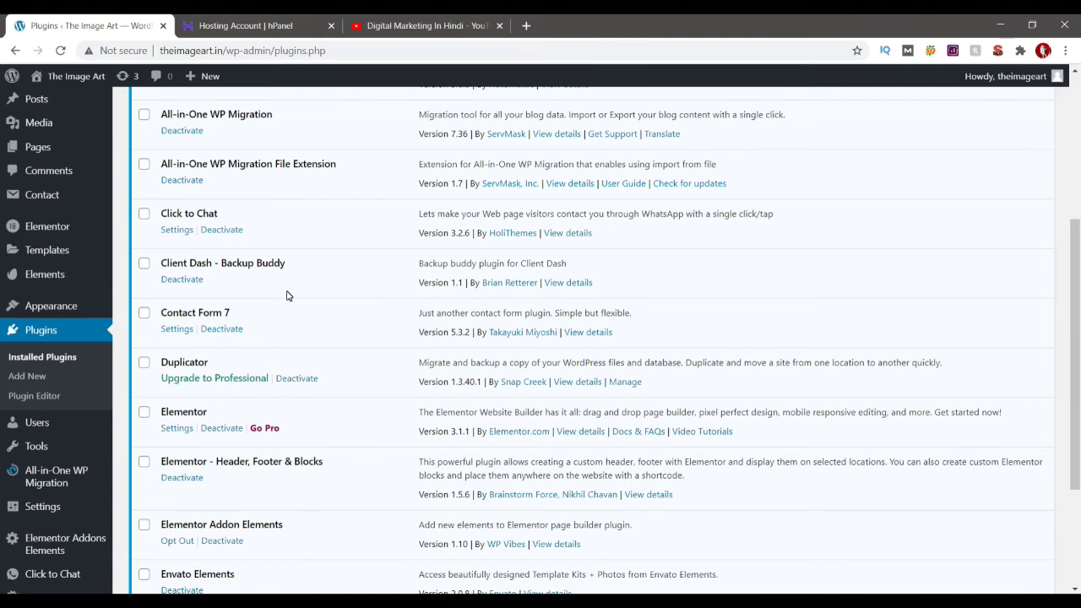
Switch to the Hostinger hPanel and open a new hosting migration request from the Migrate Website tool.
left_click(240, 24)
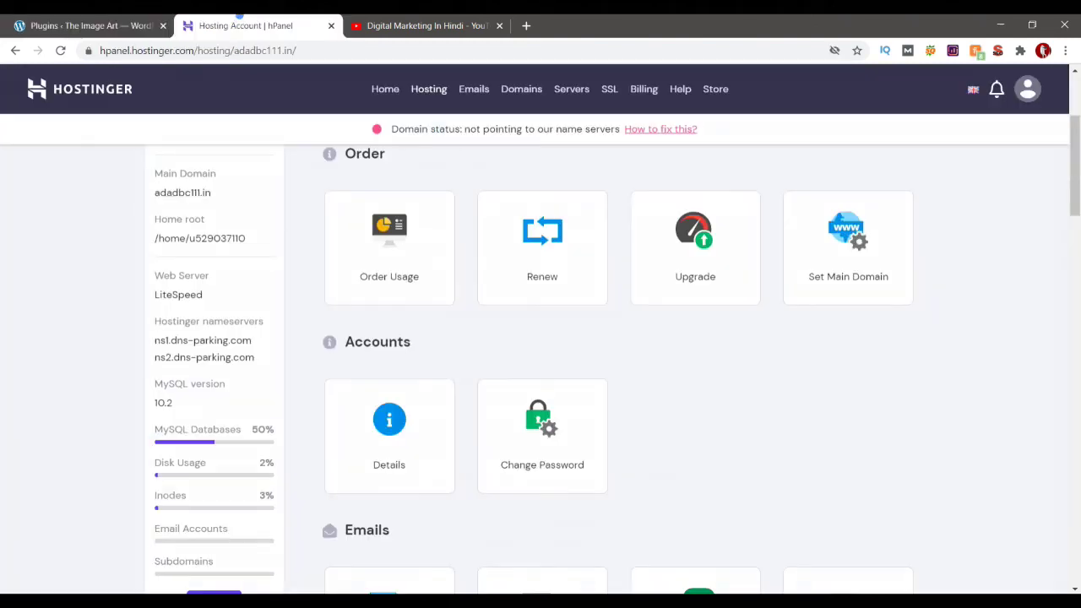
scroll(207, 223, "up", 3)
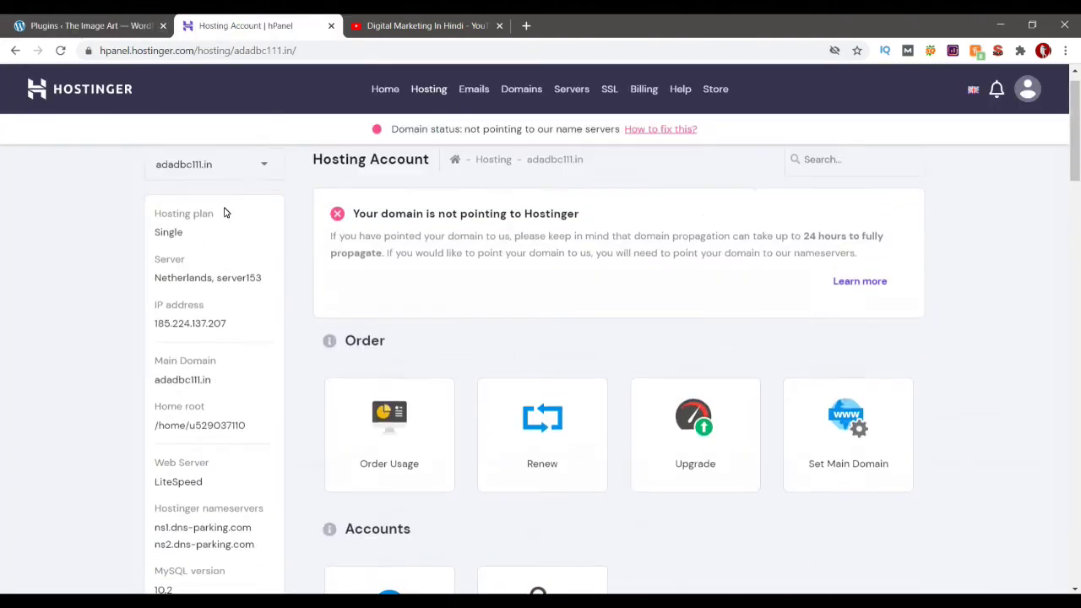
scroll(364, 236, "down", 15)
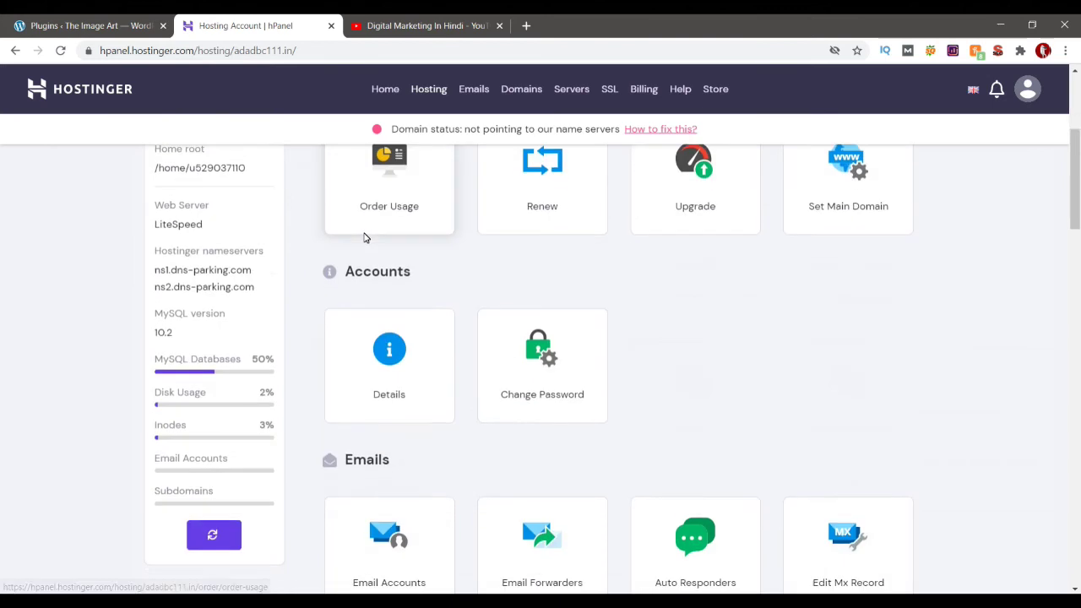
scroll(541, 388, "down", 6)
scroll(544, 388, "up", 4)
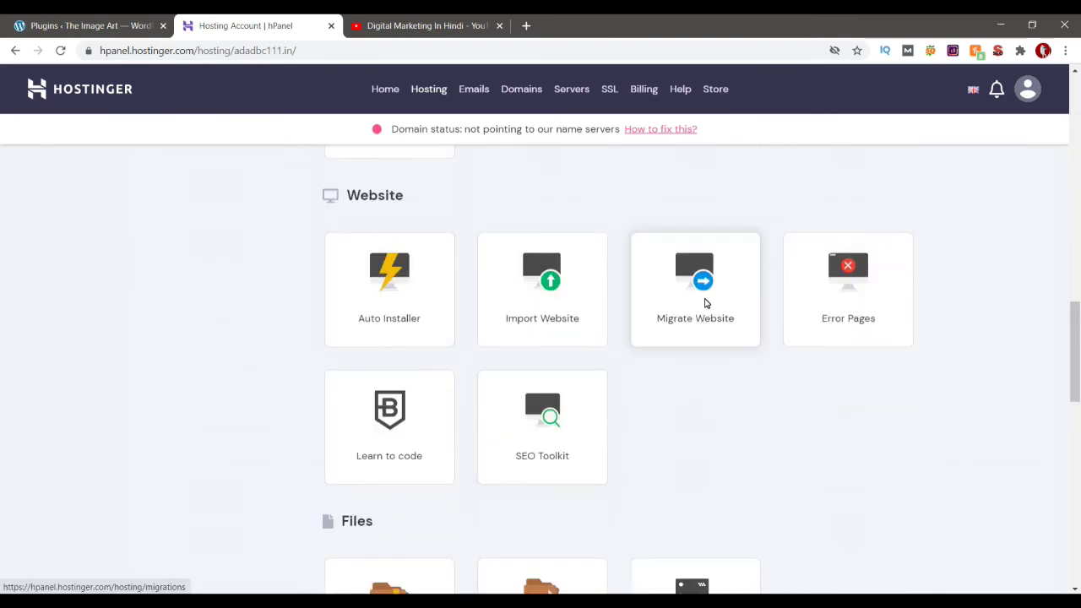
left_click(704, 301)
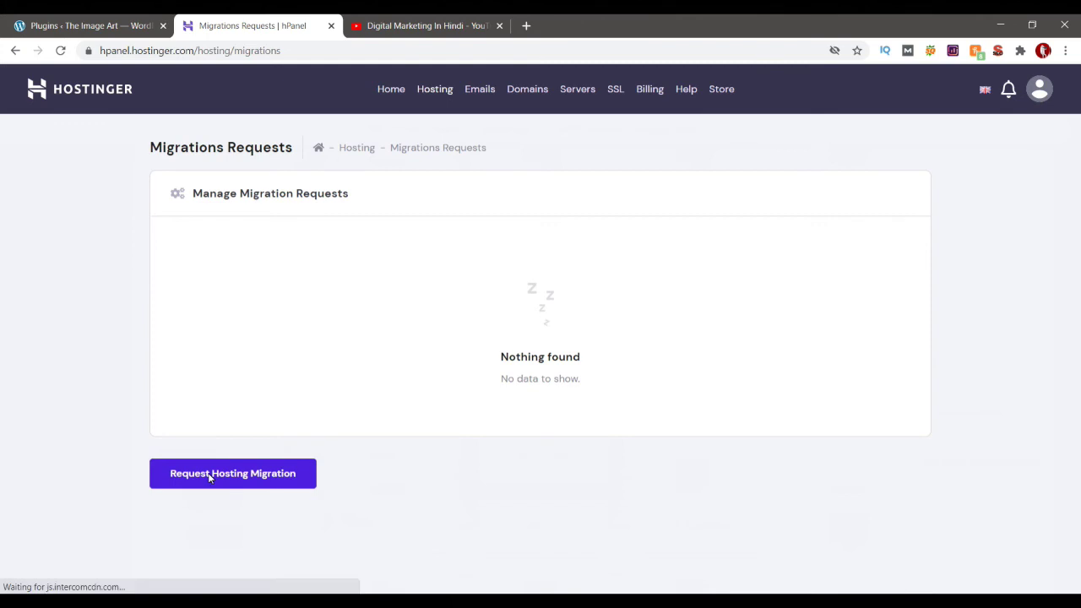
left_click(209, 478)
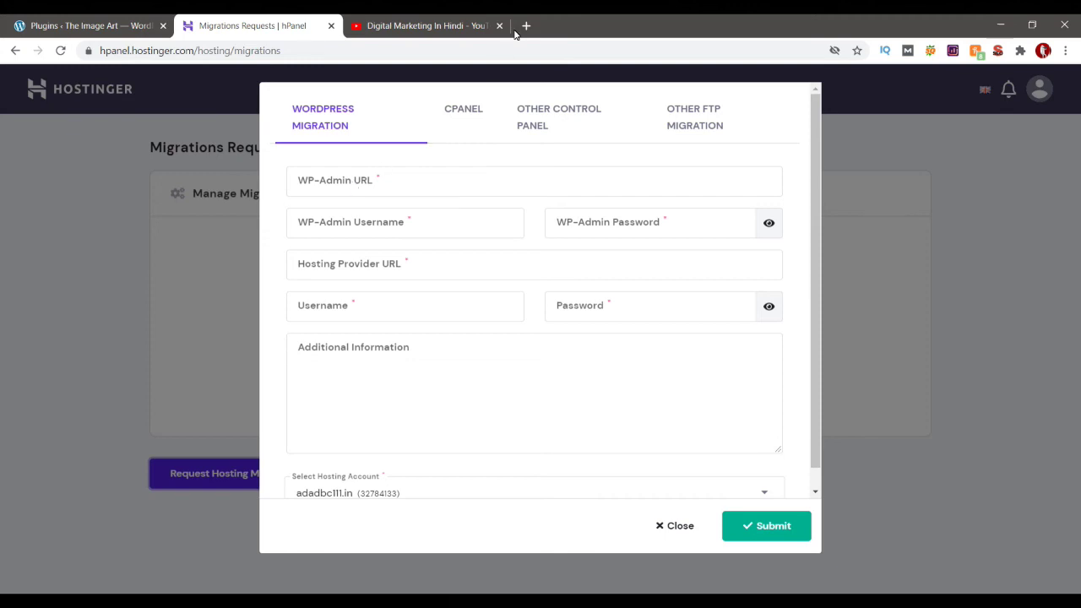
Switch to the YouTube channel page and replace the path after youtube.com/ in its address with "wp-admin" as a sample admin URL.
left_click(346, 23)
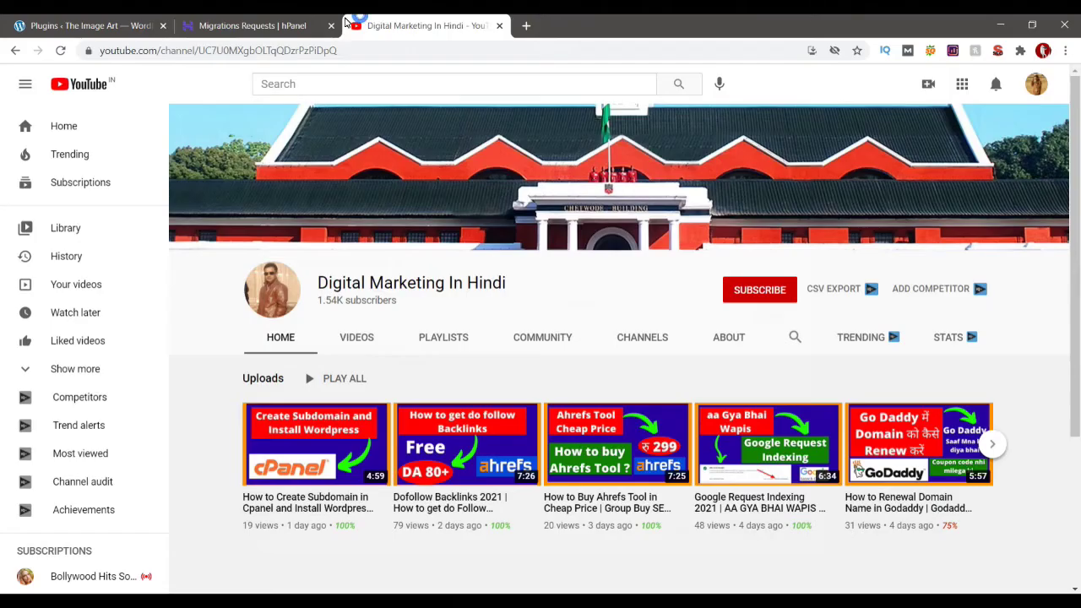
left_click(206, 51)
left_click(190, 49)
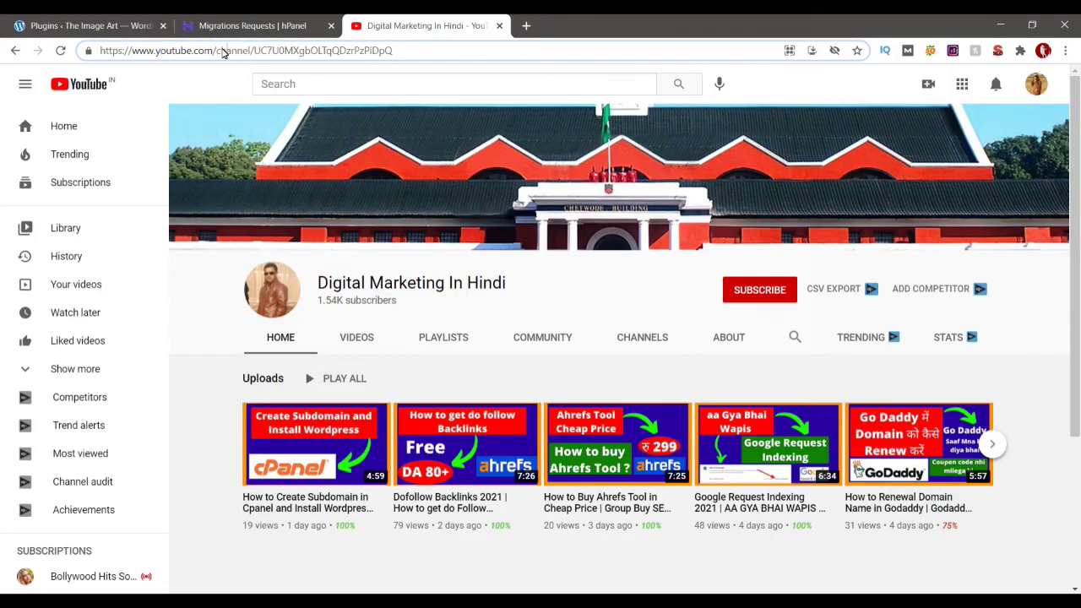
left_click_drag(217, 51, 504, 64)
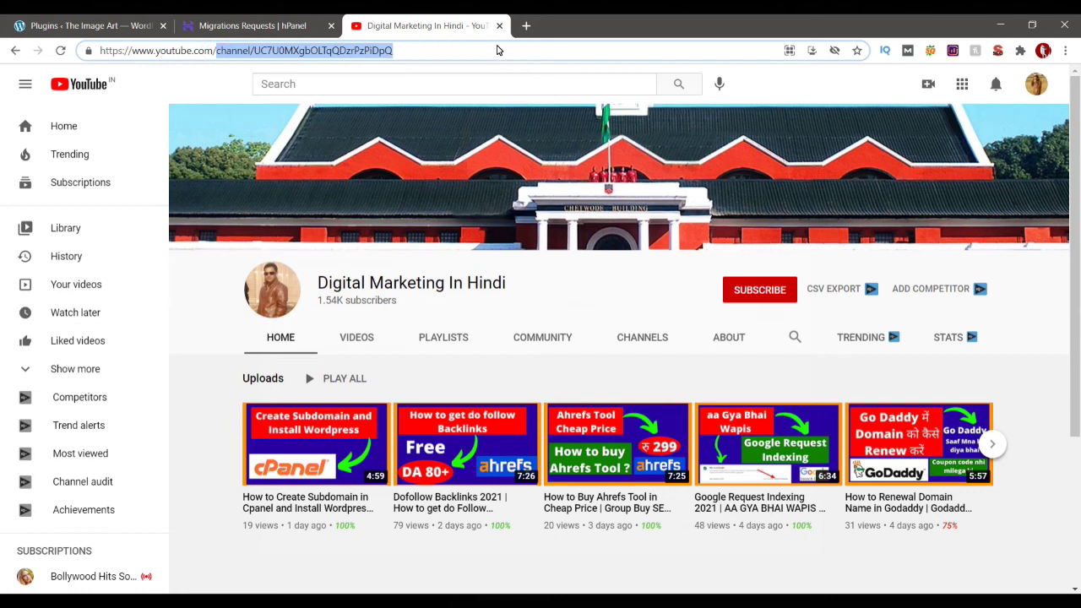
type("wp-admin")
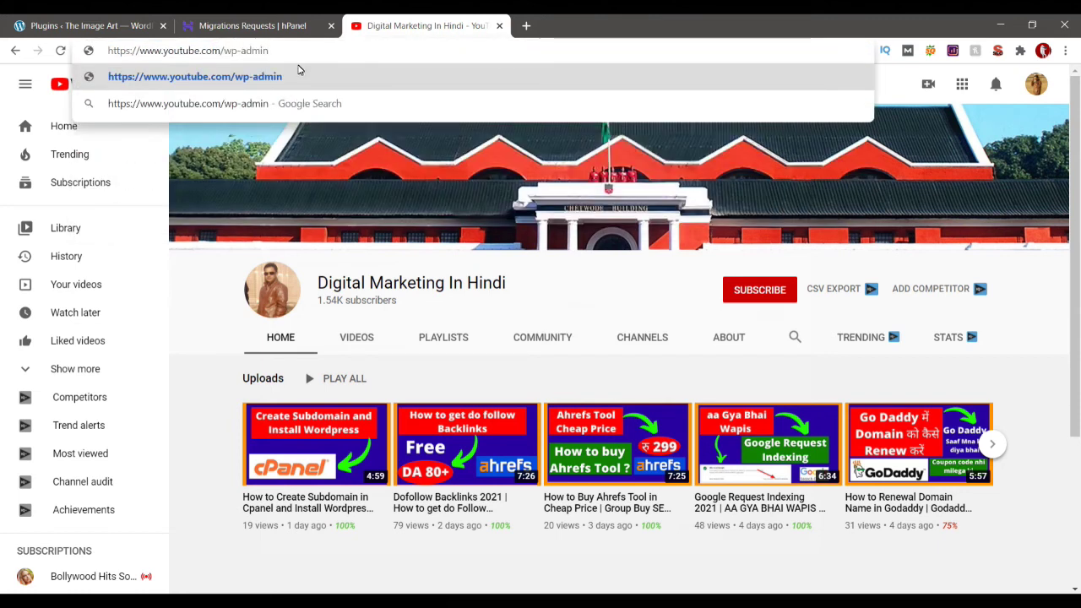
Review the fields of Hostinger's WordPress migration request form, and return to the YouTube channel page.
left_click(254, 21)
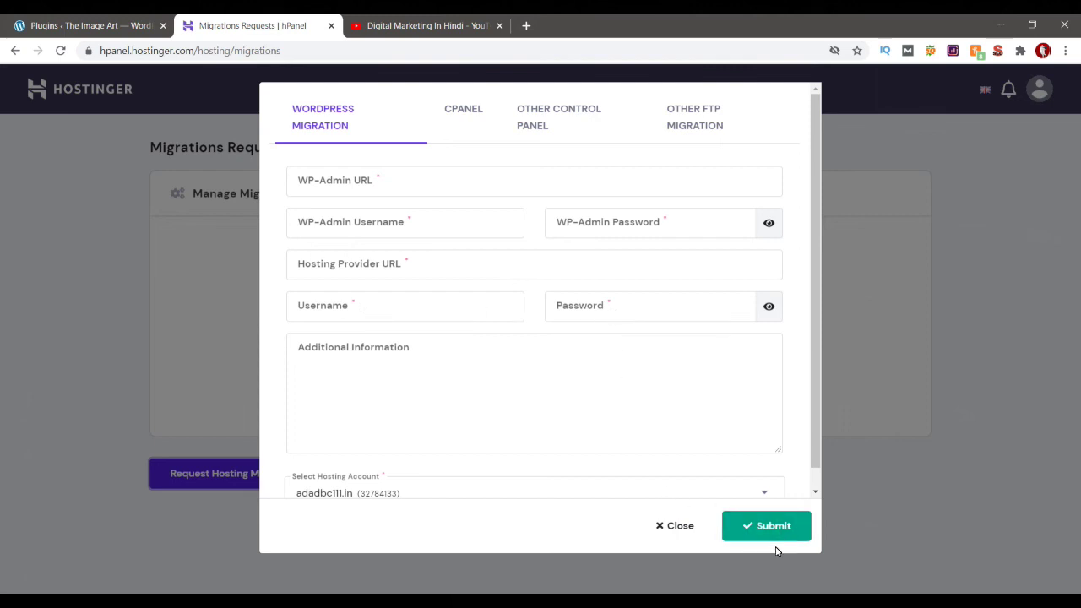
scroll(815, 481, "down", 1)
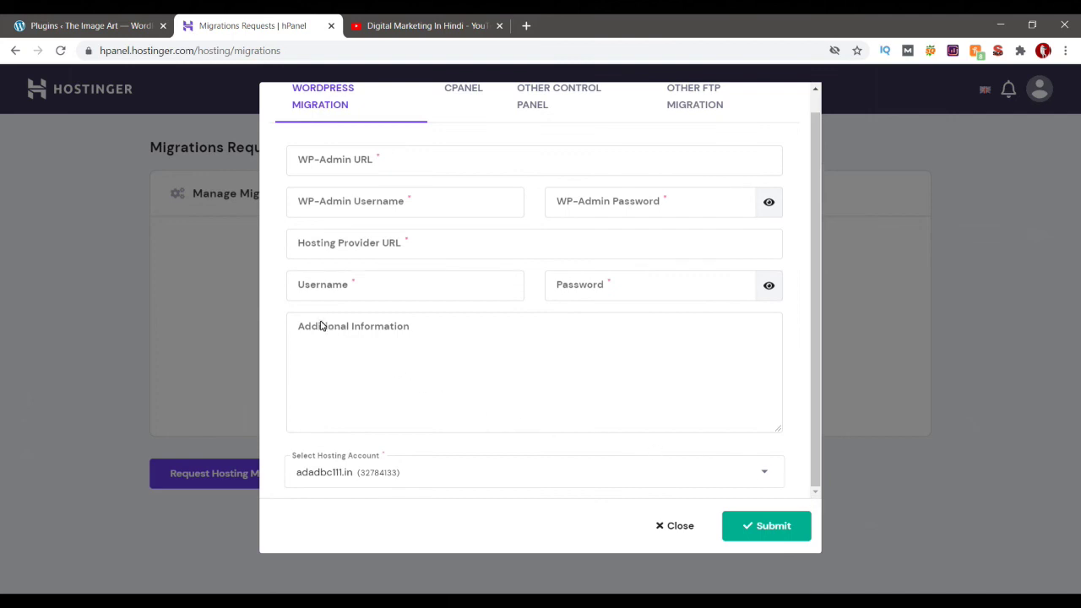
scroll(325, 355, "up", 1)
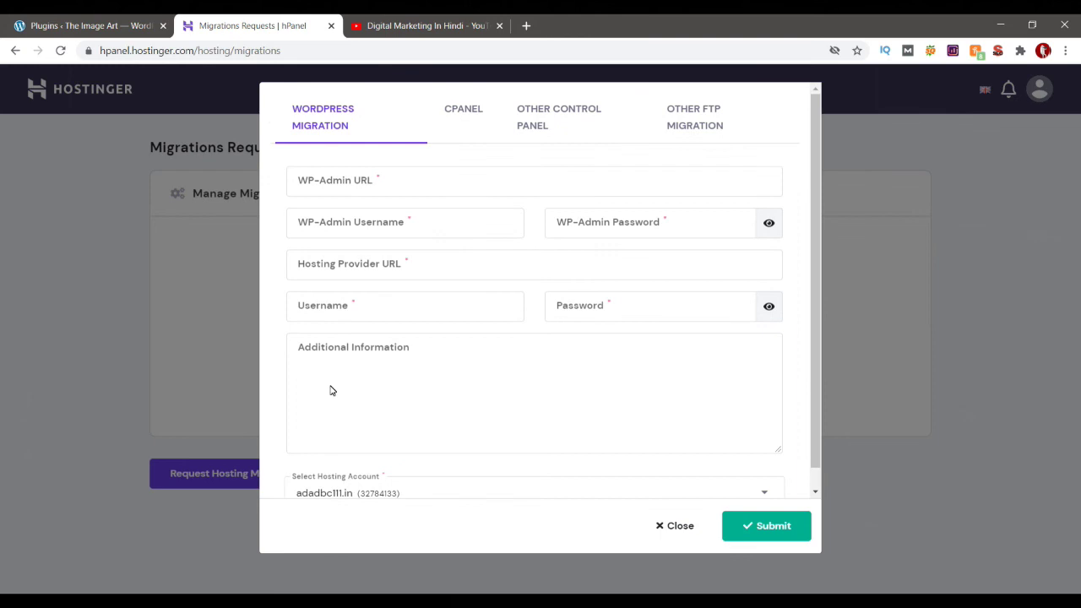
scroll(332, 391, "down", 1)
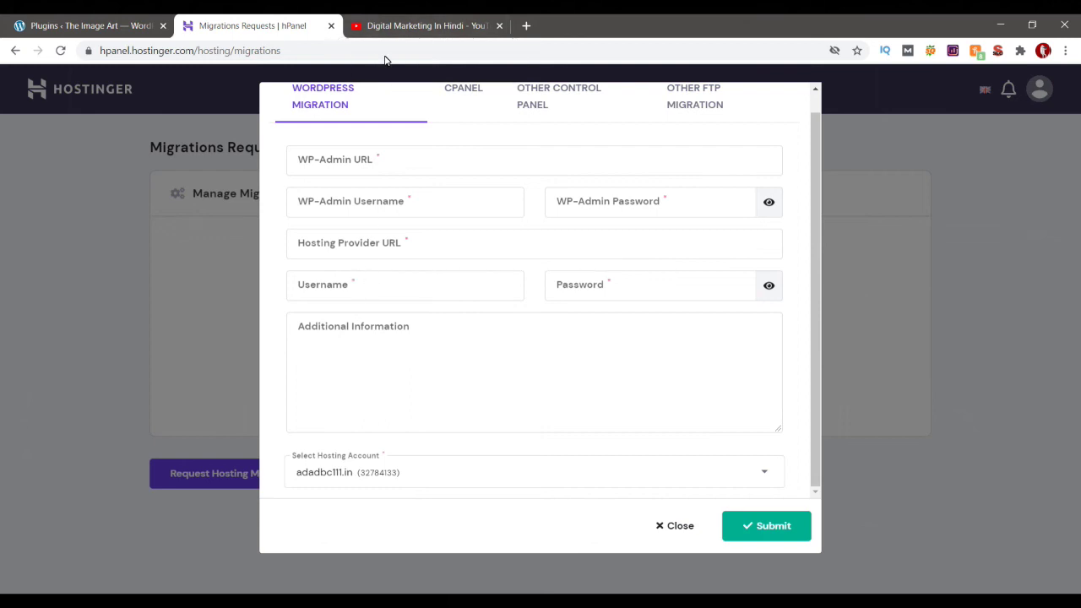
left_click(386, 23)
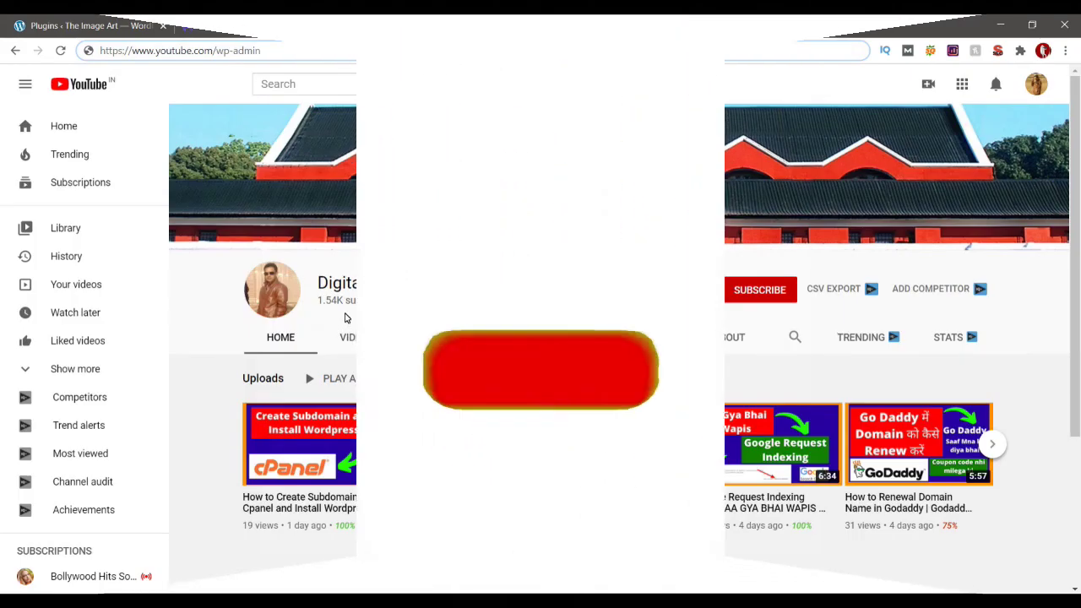